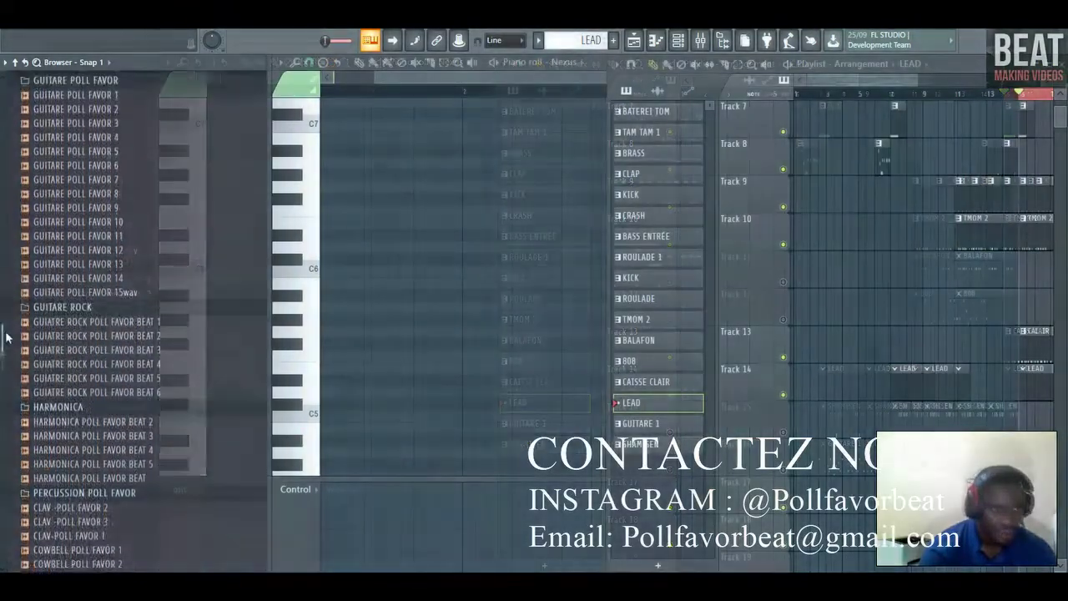
Preview BALAFON samples 1, 7wav, 6 and 8 from the BALAFON folder of PACK D'INSTRUMENT AFRICAIN
{"action": "scroll", "coordinate": [10, 313], "scroll_direction": "up", "scroll_amount": 3}
{"action": "scroll", "coordinate": [10, 313], "scroll_direction": "up", "scroll_amount": 5}
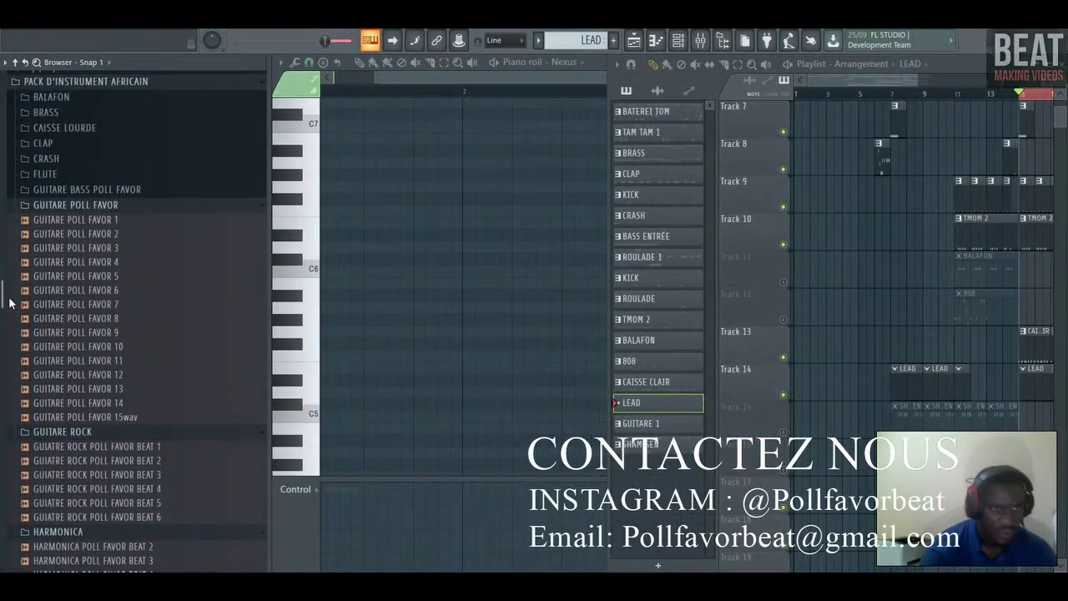
{"action": "left_click", "coordinate": [78, 383]}
{"action": "left_click", "coordinate": [77, 383]}
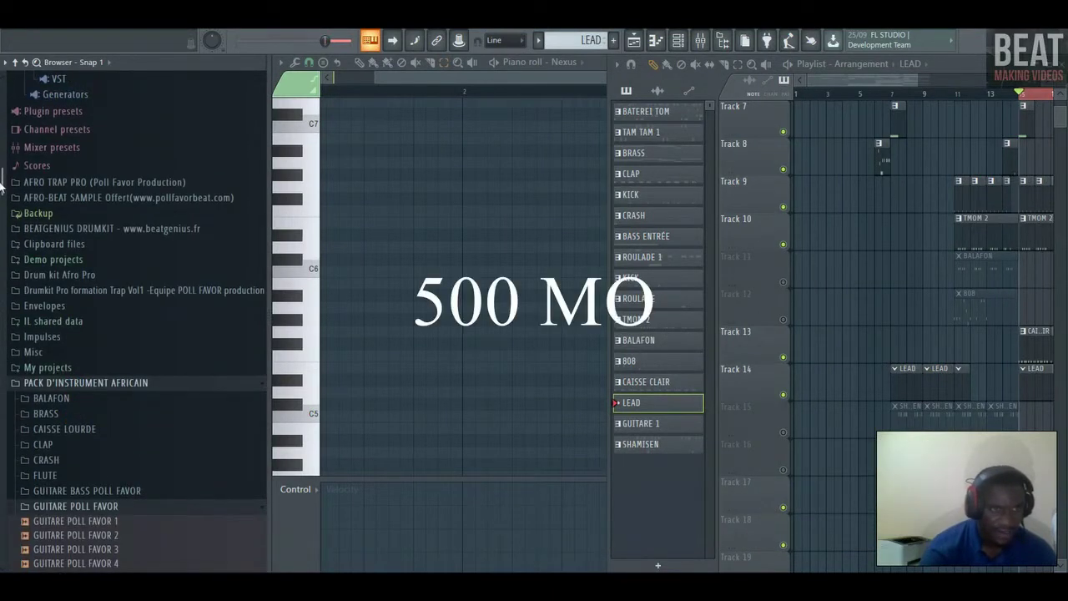
{"action": "scroll", "coordinate": [60, 288], "scroll_direction": "down", "scroll_amount": 3}
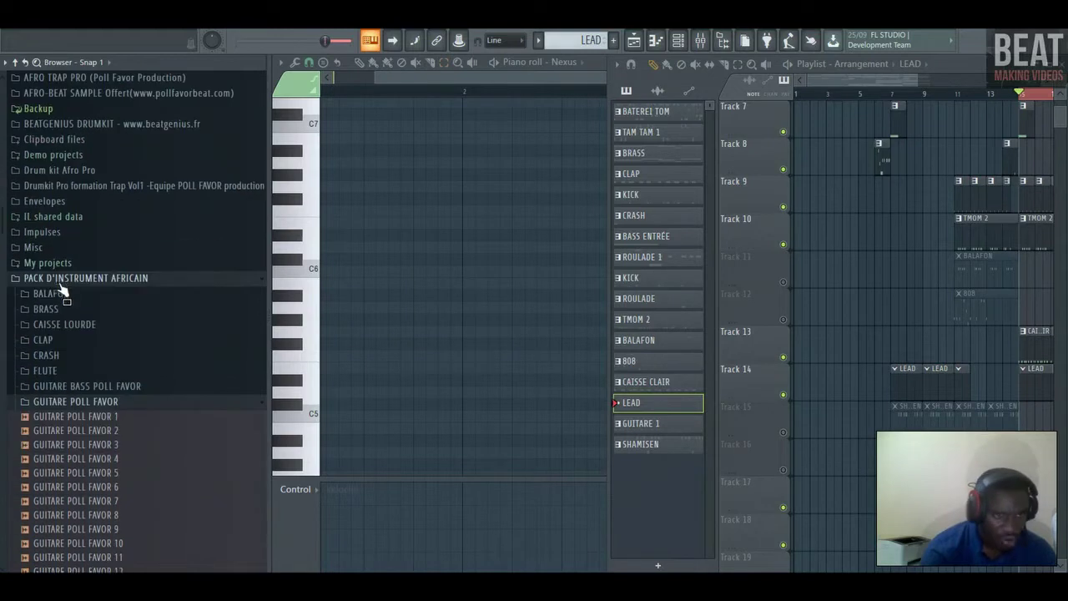
{"action": "left_click", "coordinate": [59, 293]}
{"action": "left_click", "coordinate": [64, 309]}
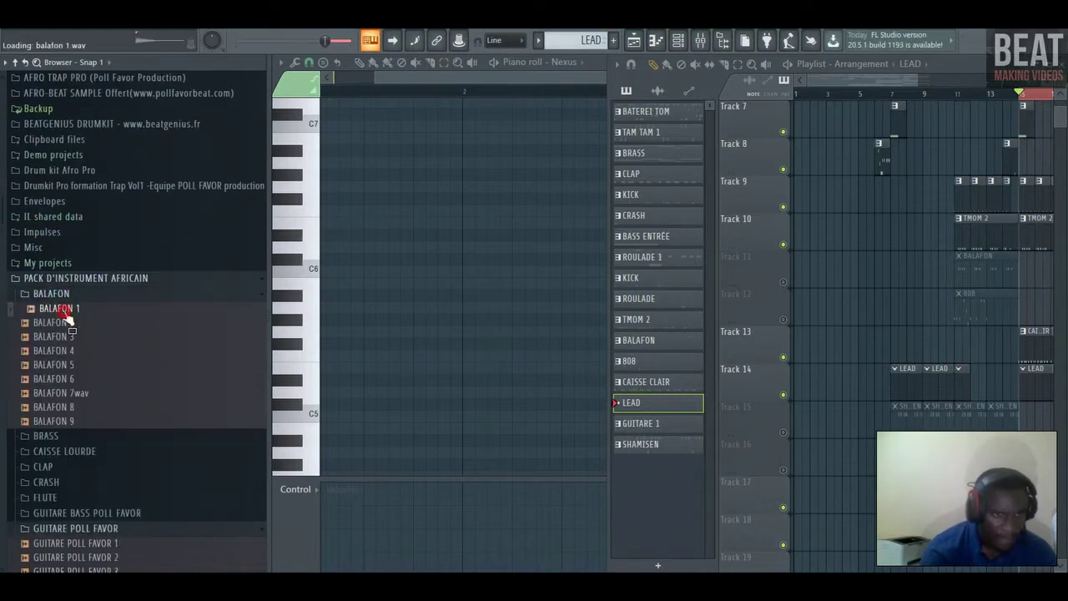
{"action": "left_click", "coordinate": [66, 395]}
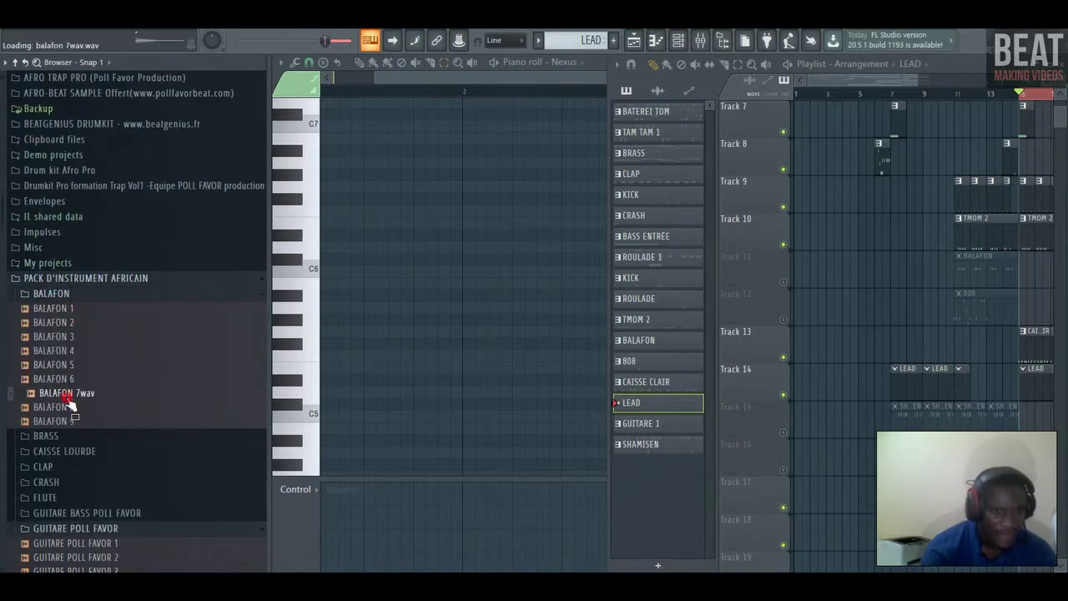
{"action": "left_click", "coordinate": [65, 379]}
{"action": "left_click", "coordinate": [71, 408]}
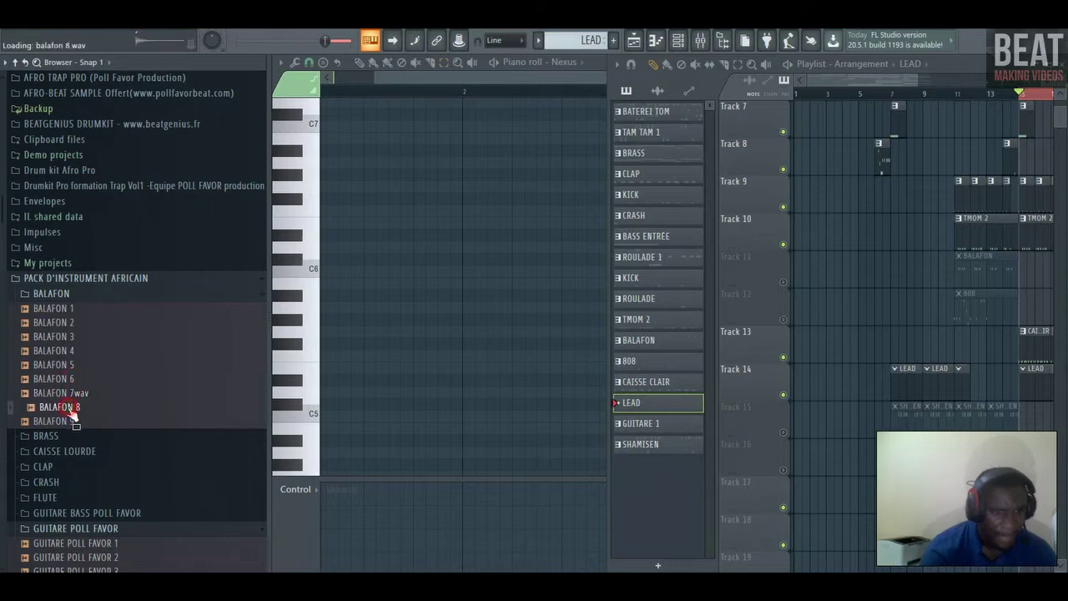
Preview the BALAFON 9 sample and open it in a new channel
{"action": "left_click", "coordinate": [70, 422]}
{"action": "right_click", "coordinate": [70, 422]}
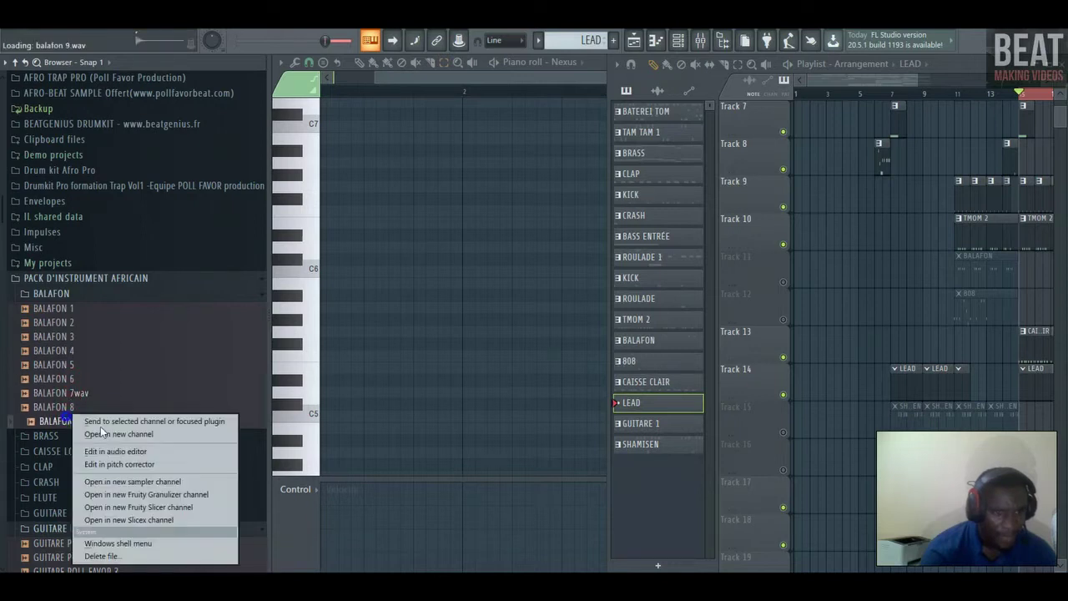
{"action": "left_click", "coordinate": [99, 435]}
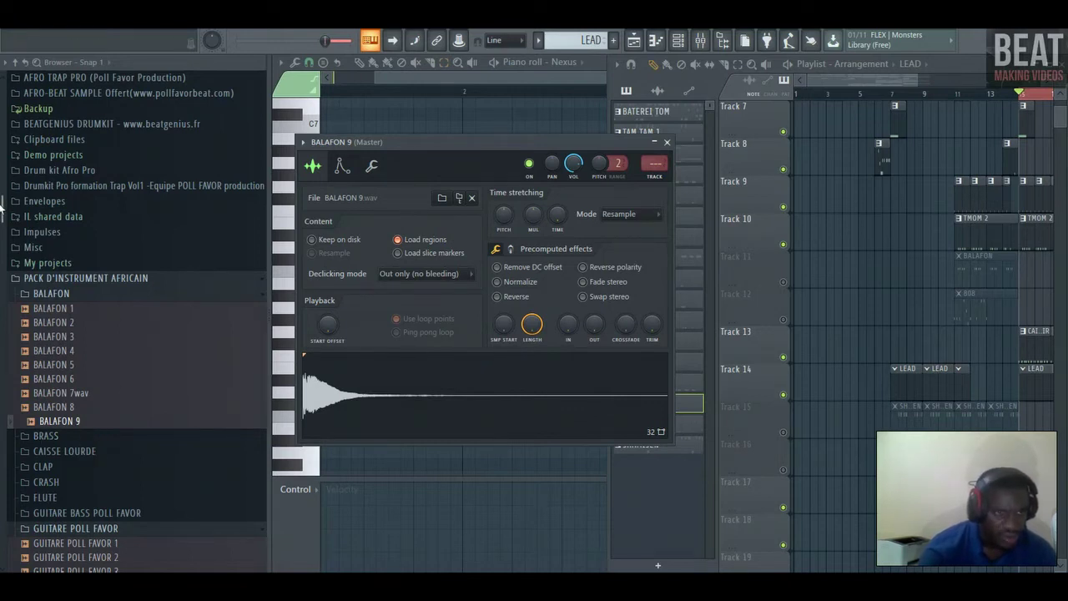
Preview BRASS POLL FAVOR 1 and 2 from the BRASS folder, and open BRASS POLL FAVOR 3 in a new channel
{"action": "scroll", "coordinate": [50, 301], "scroll_direction": "down", "scroll_amount": 2}
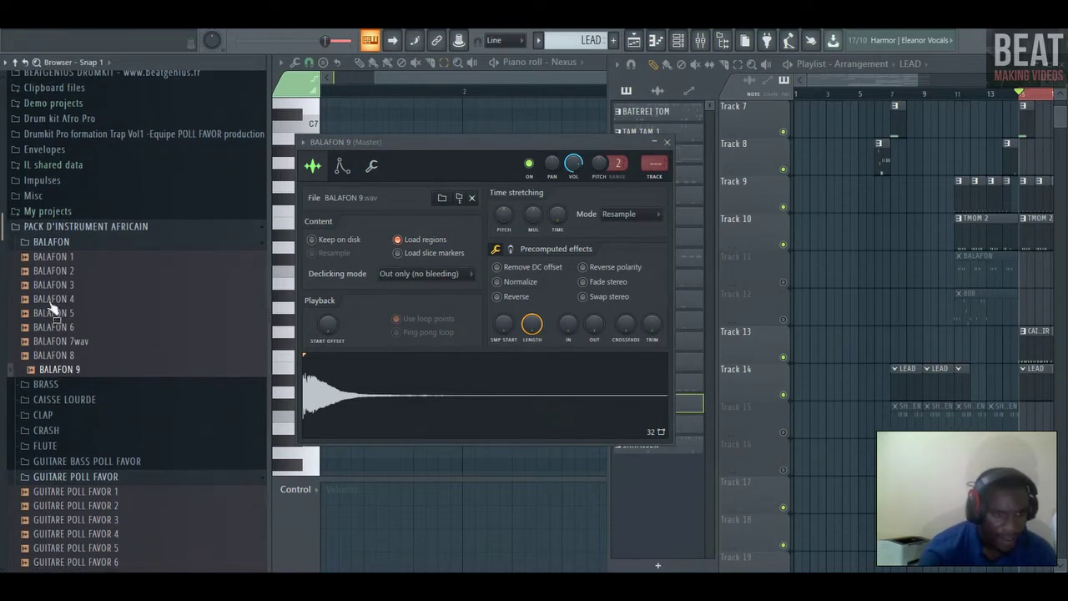
{"action": "left_click", "coordinate": [50, 385]}
{"action": "left_click", "coordinate": [57, 401]}
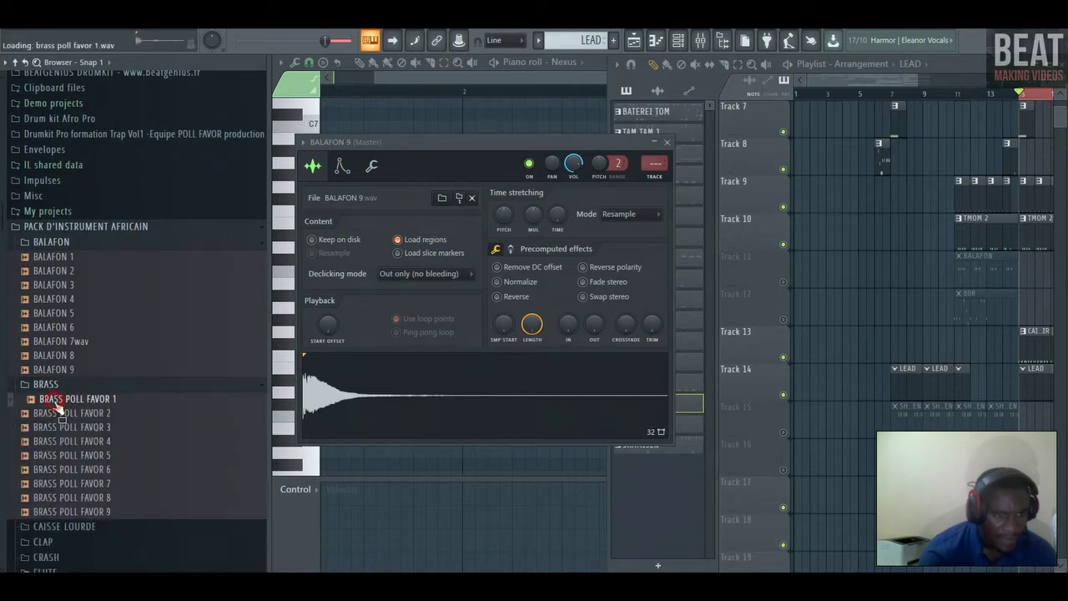
{"action": "left_click", "coordinate": [55, 414]}
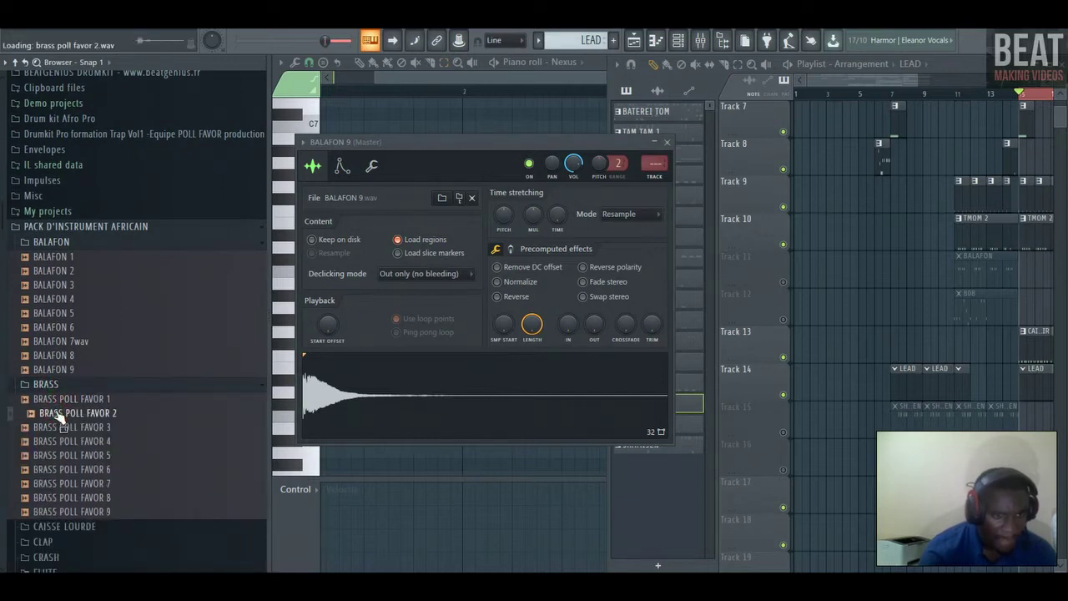
{"action": "left_click", "coordinate": [55, 427]}
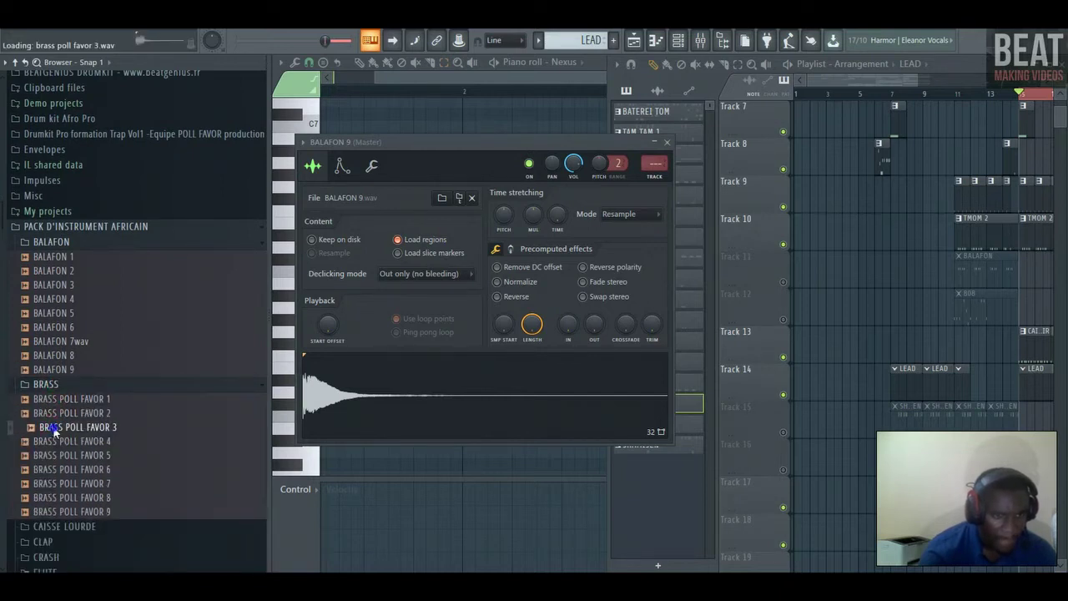
{"action": "right_click", "coordinate": [58, 430]}
{"action": "left_click", "coordinate": [73, 432]}
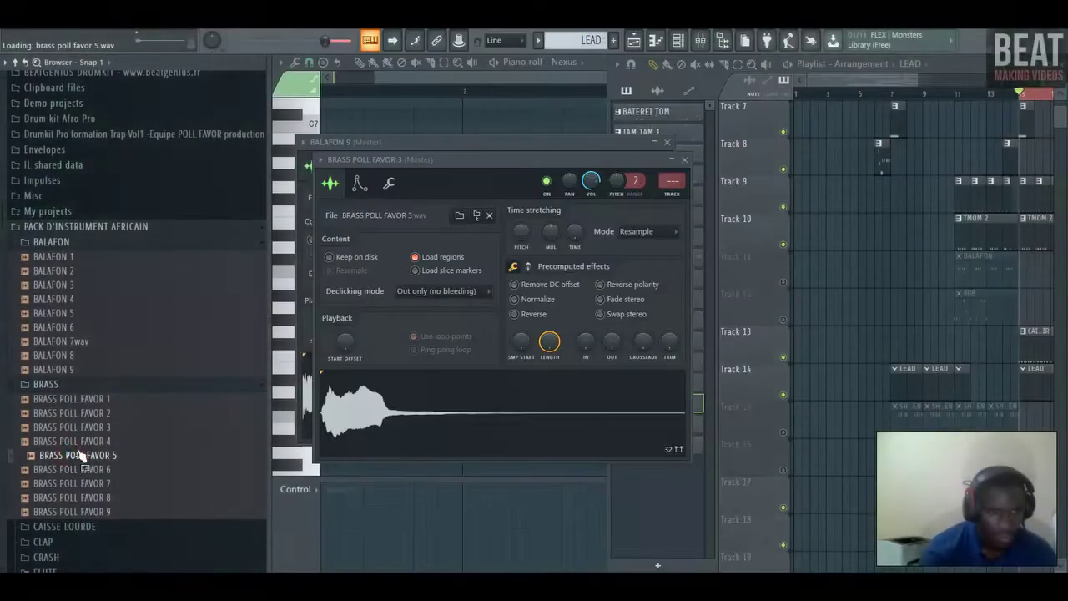
Preview BRASS POLL FAVOR 4 and 7, and open BRASS POLL FAVOR 8 in a new channel
{"action": "left_click", "coordinate": [90, 442]}
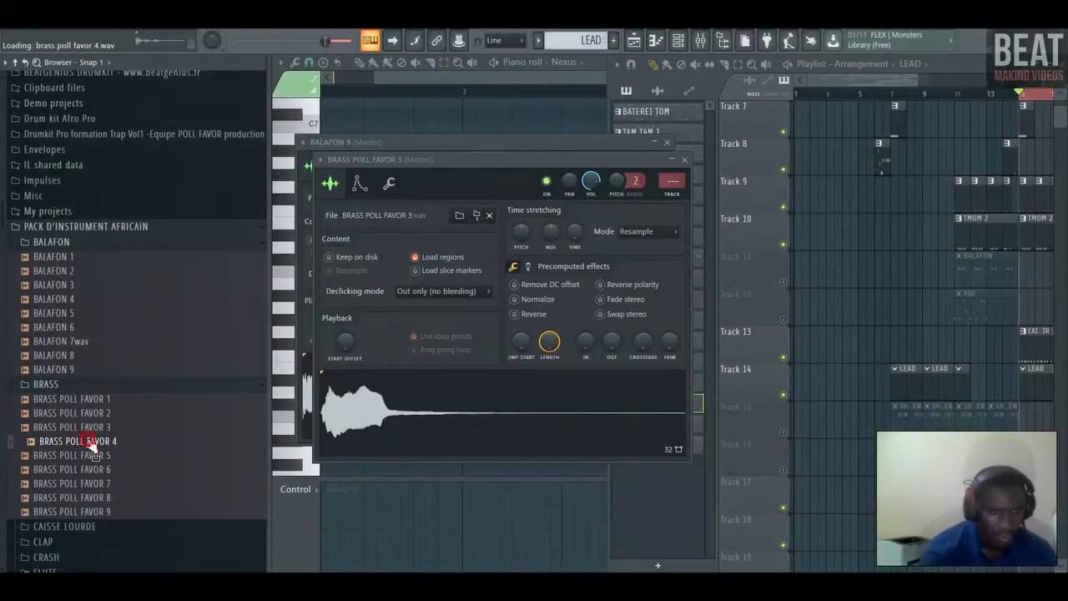
{"action": "left_click", "coordinate": [97, 484]}
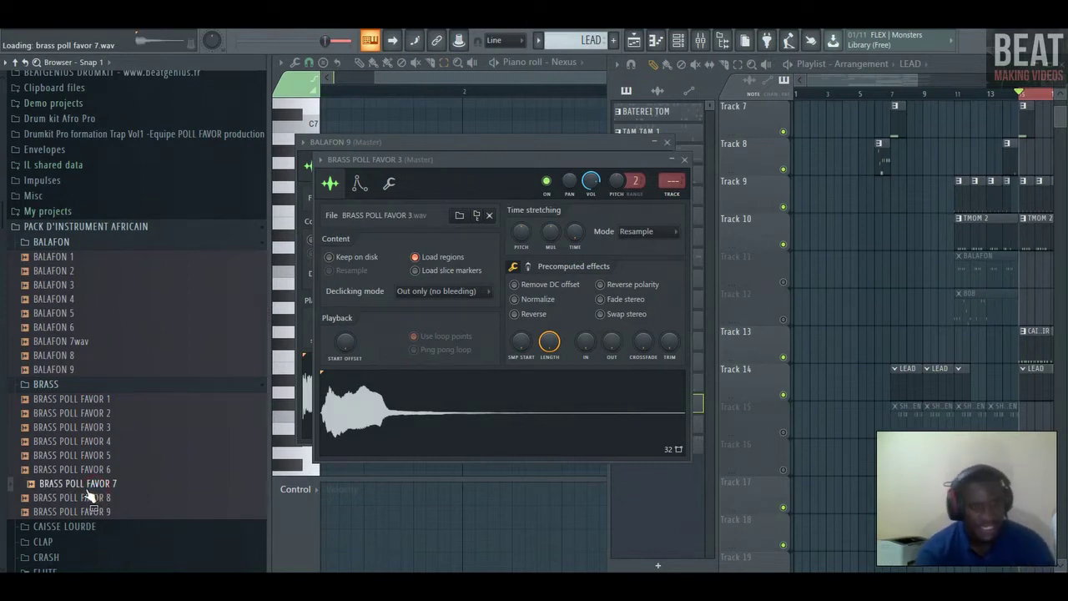
{"action": "left_click", "coordinate": [86, 498]}
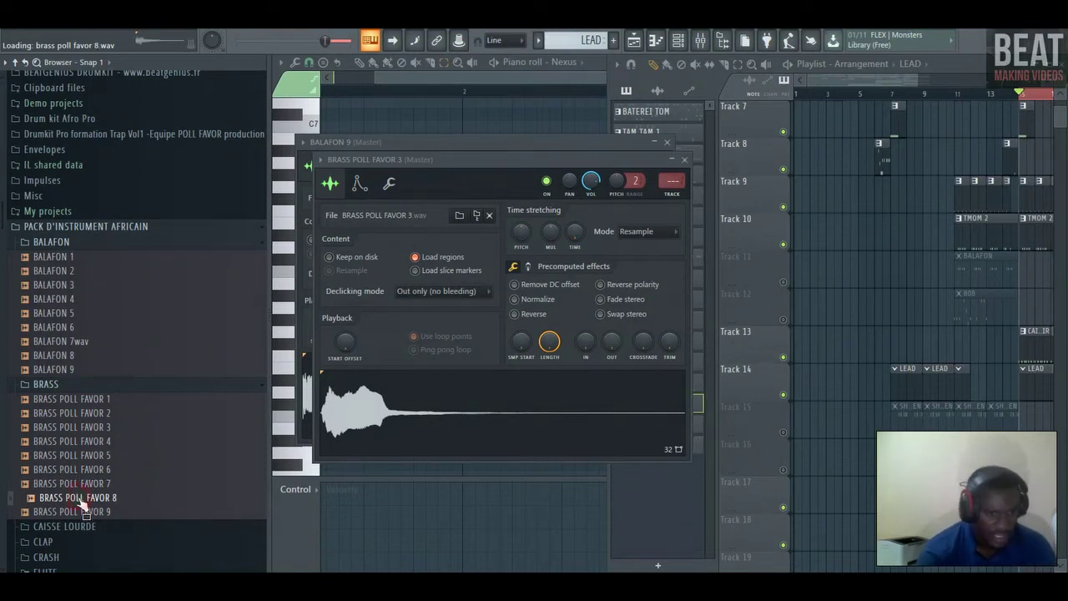
{"action": "right_click", "coordinate": [79, 503]}
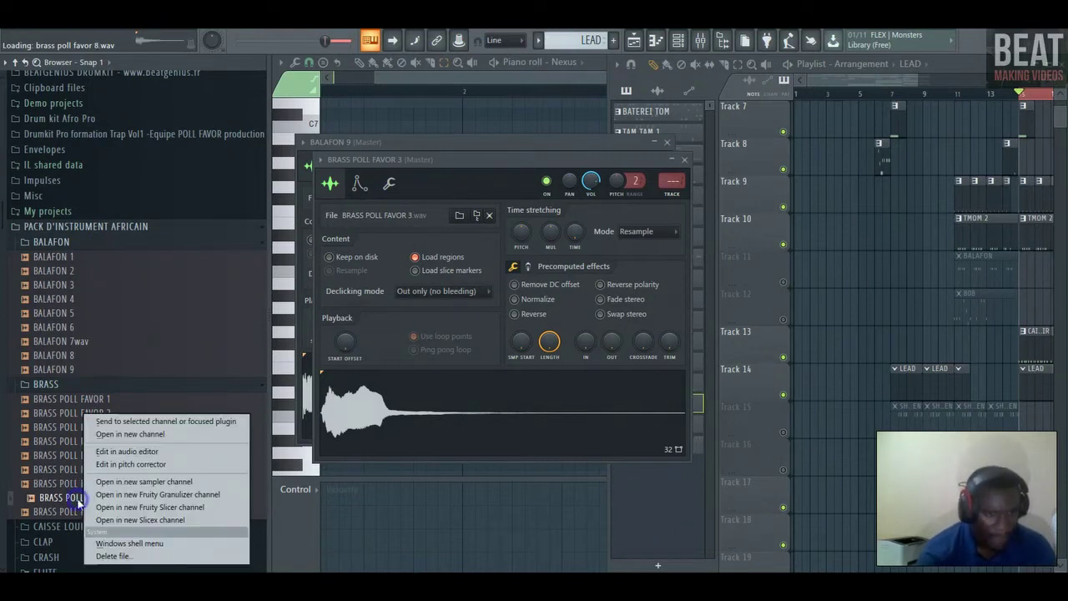
{"action": "left_click", "coordinate": [140, 439]}
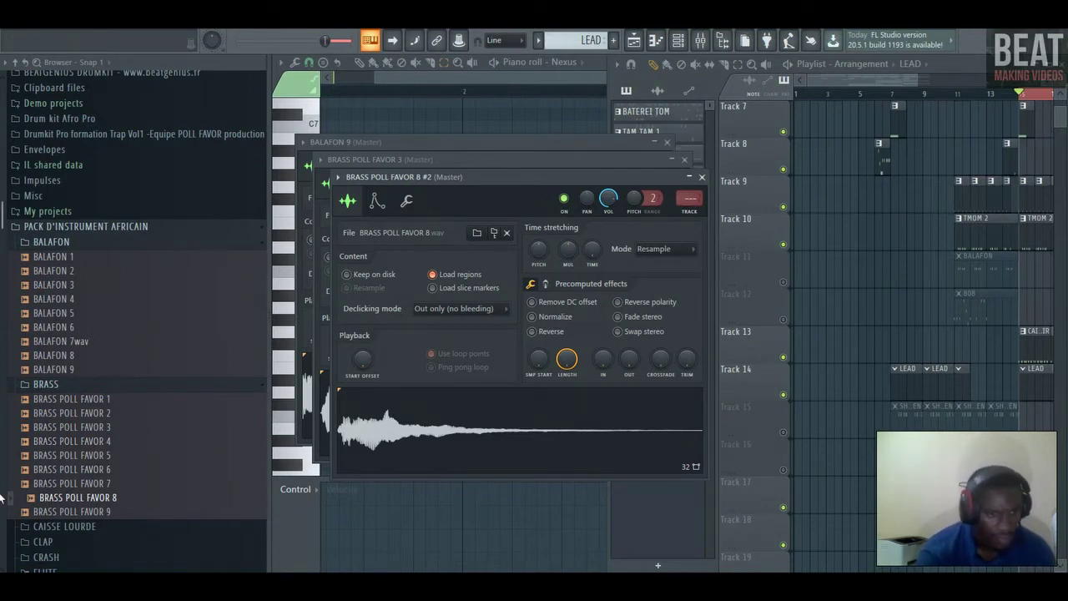
Expand the CAISSE LOURDE folder and preview its three CAISSE CLAIR samples and CAISSE LOURDE + BASS POLL FAVOR
{"action": "scroll", "coordinate": [2, 217], "scroll_direction": "down", "scroll_amount": 3}
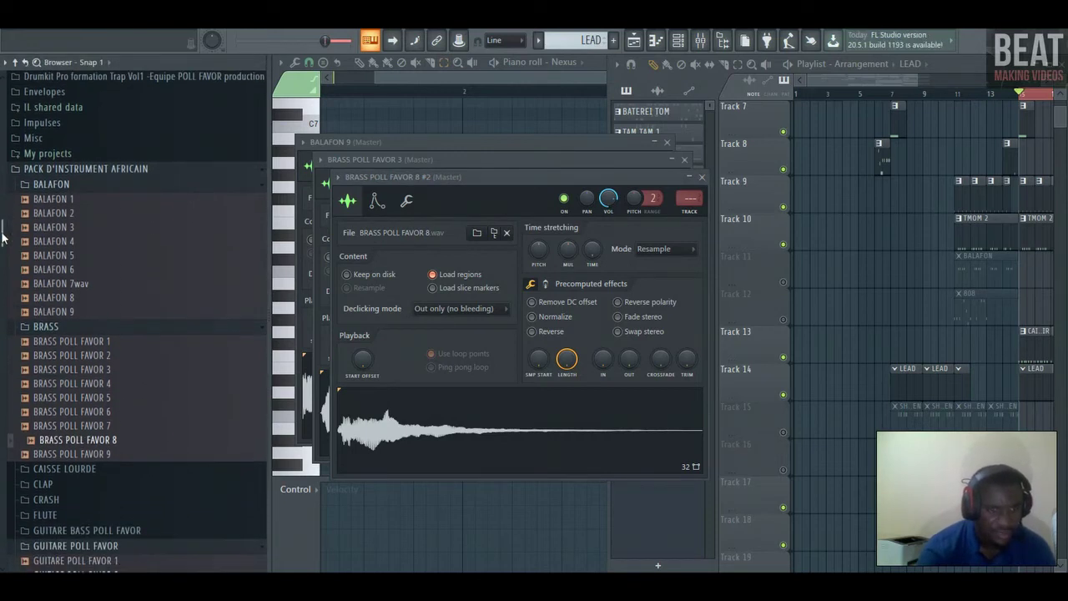
{"action": "left_click_drag", "start_coordinate": [2, 238], "coordinate": [3, 255]}
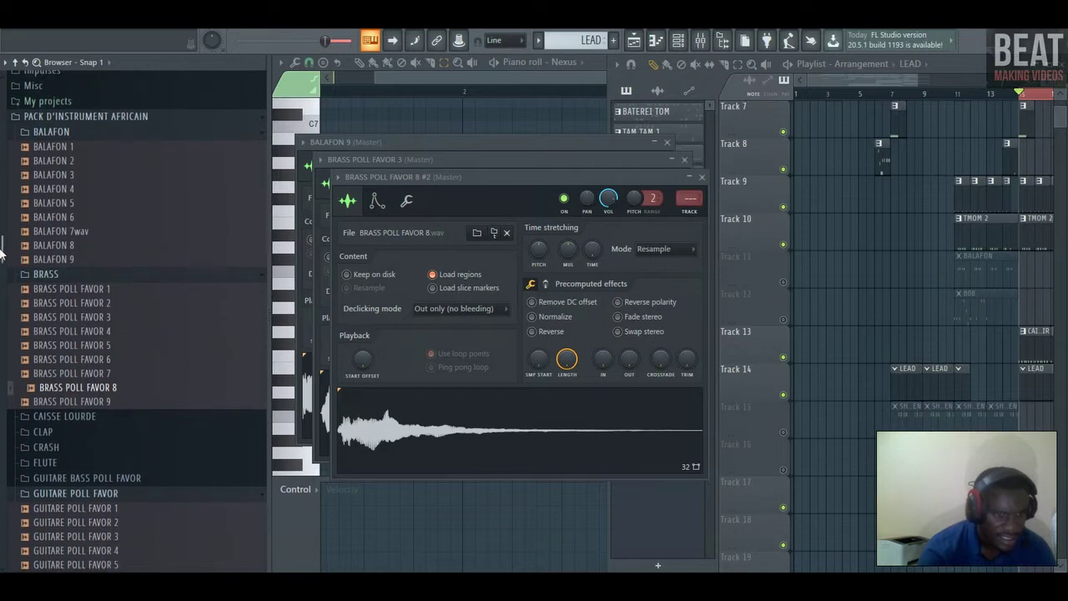
{"action": "left_click", "coordinate": [67, 415]}
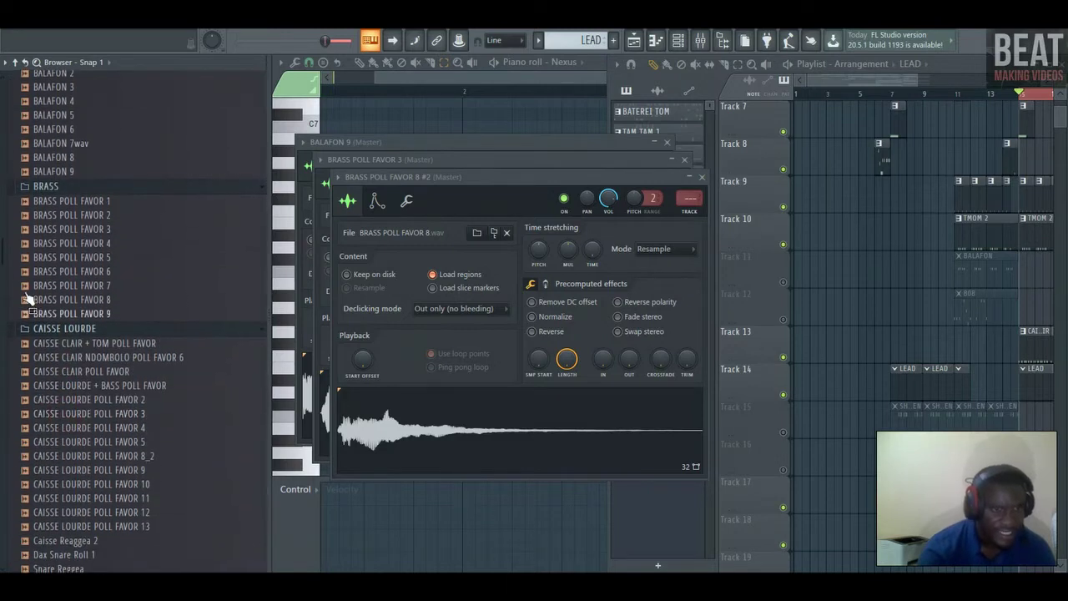
{"action": "left_click_drag", "start_coordinate": [4, 264], "coordinate": [2, 290]}
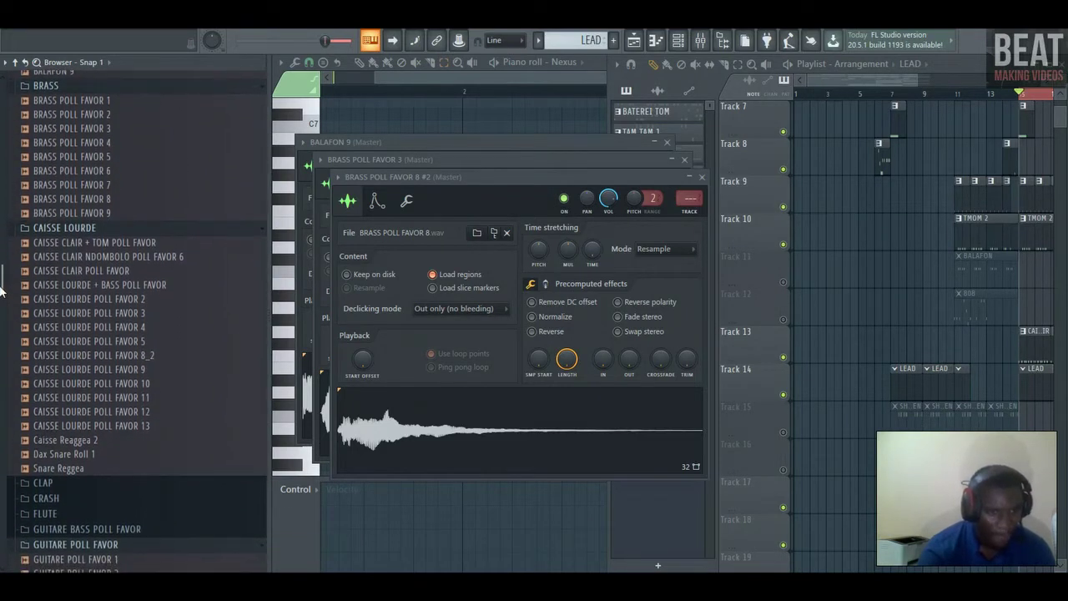
{"action": "left_click", "coordinate": [94, 243]}
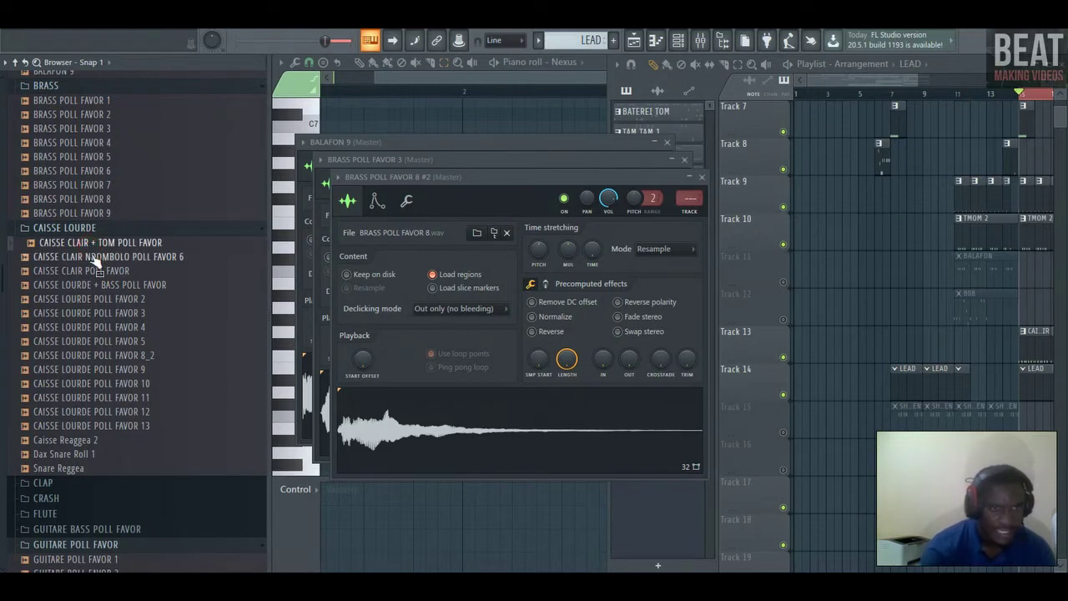
{"action": "left_click", "coordinate": [95, 257]}
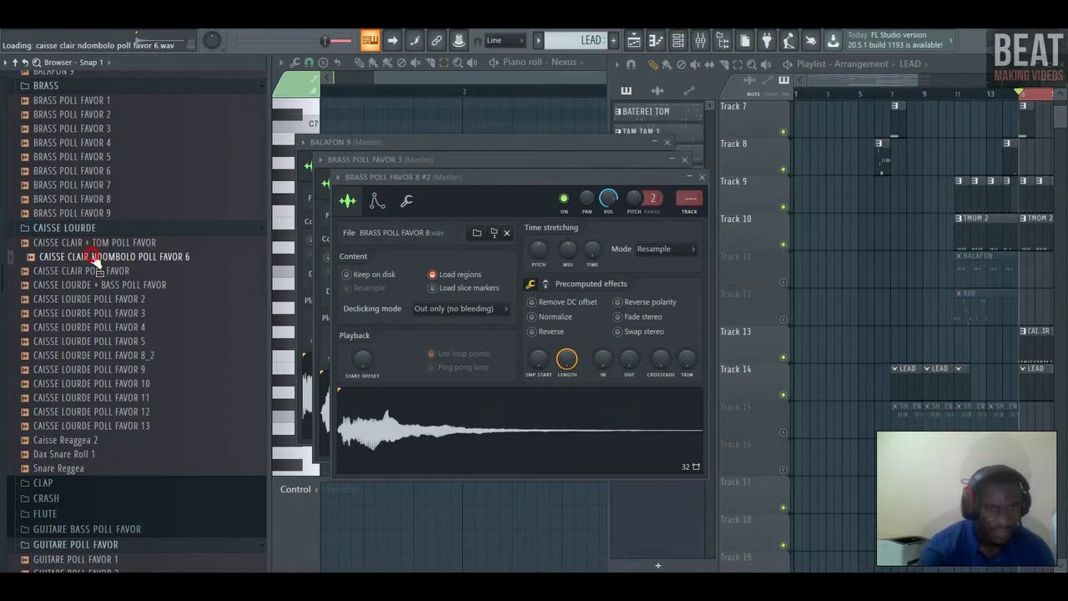
{"action": "left_click", "coordinate": [86, 257]}
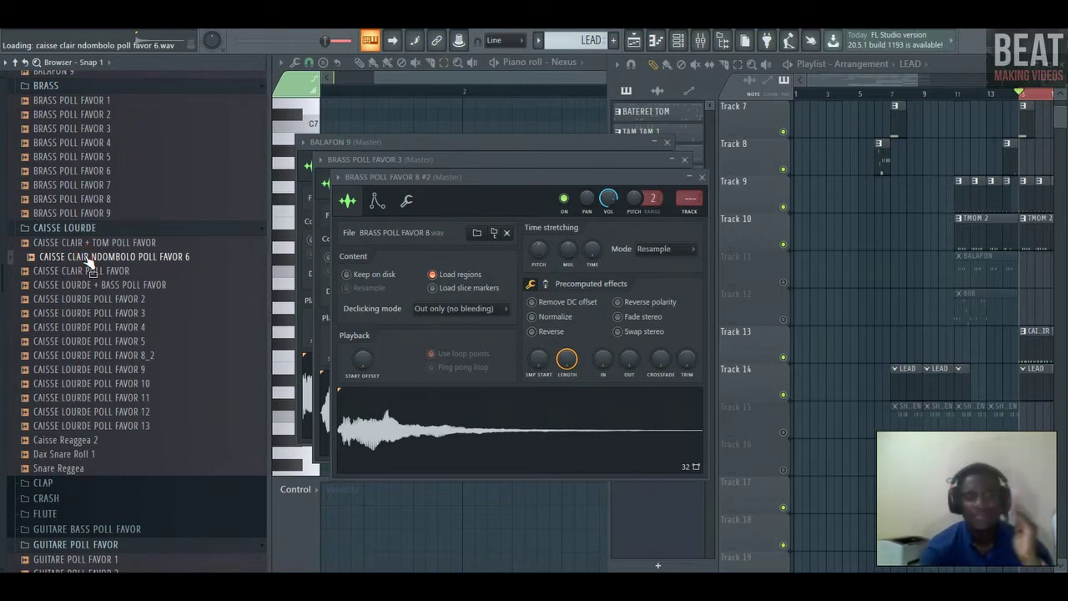
{"action": "left_click", "coordinate": [84, 271]}
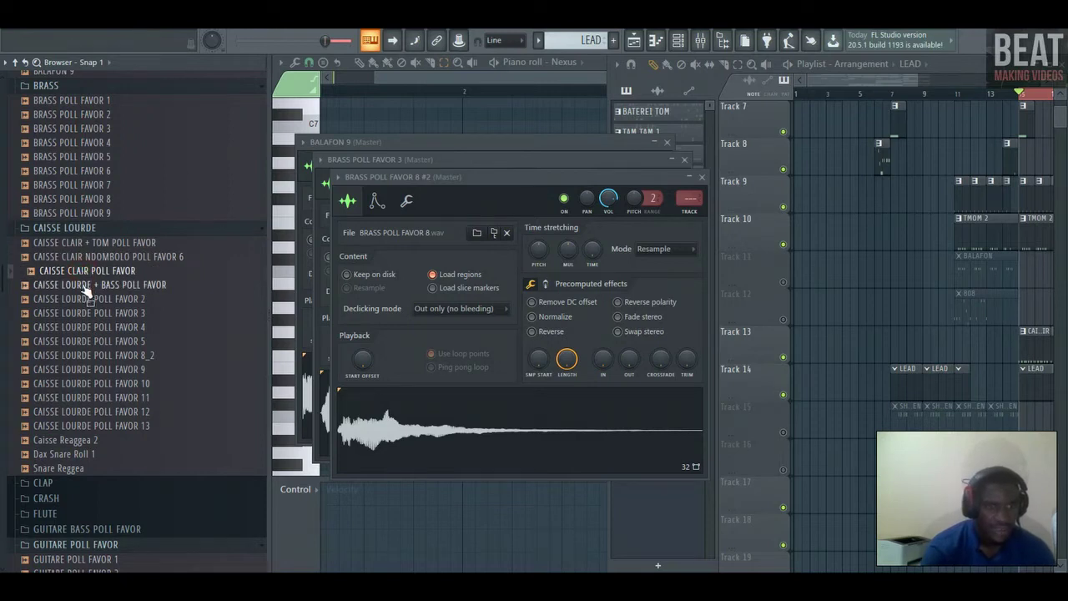
{"action": "left_click", "coordinate": [85, 287]}
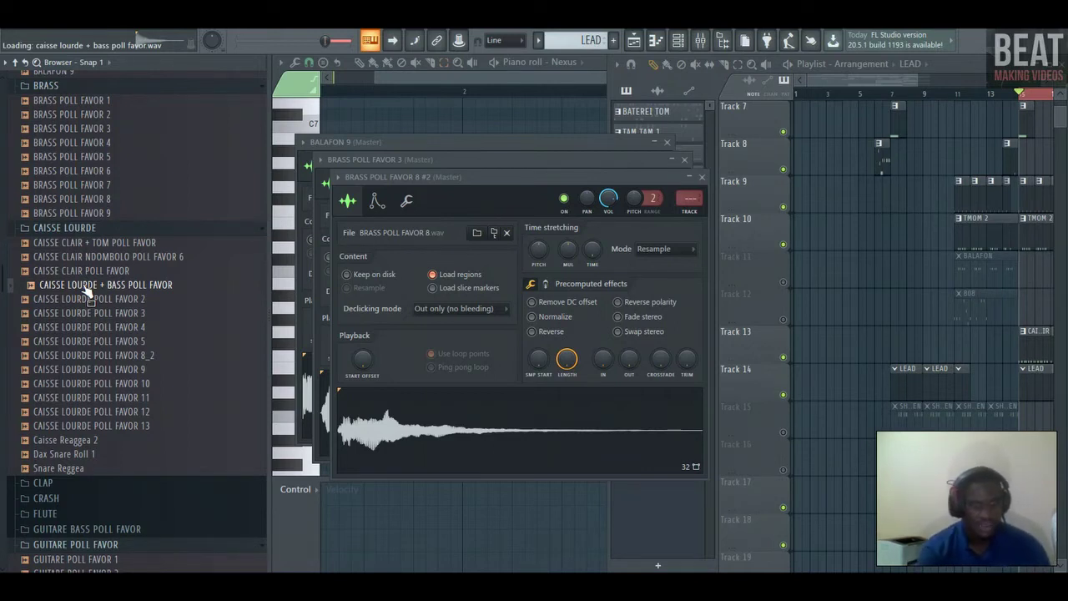
{"action": "left_click", "coordinate": [87, 286]}
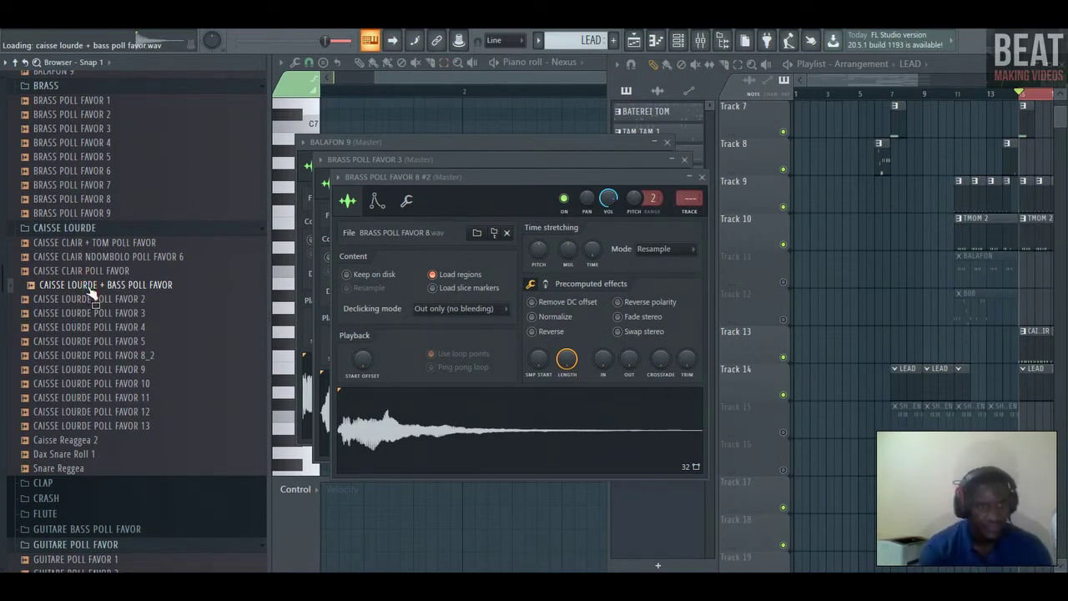
Preview the CAISSE LOURDE POLL FAVOR samples 2, 3, 4, 5, 8_2, 9 and 10
{"action": "left_click", "coordinate": [90, 304]}
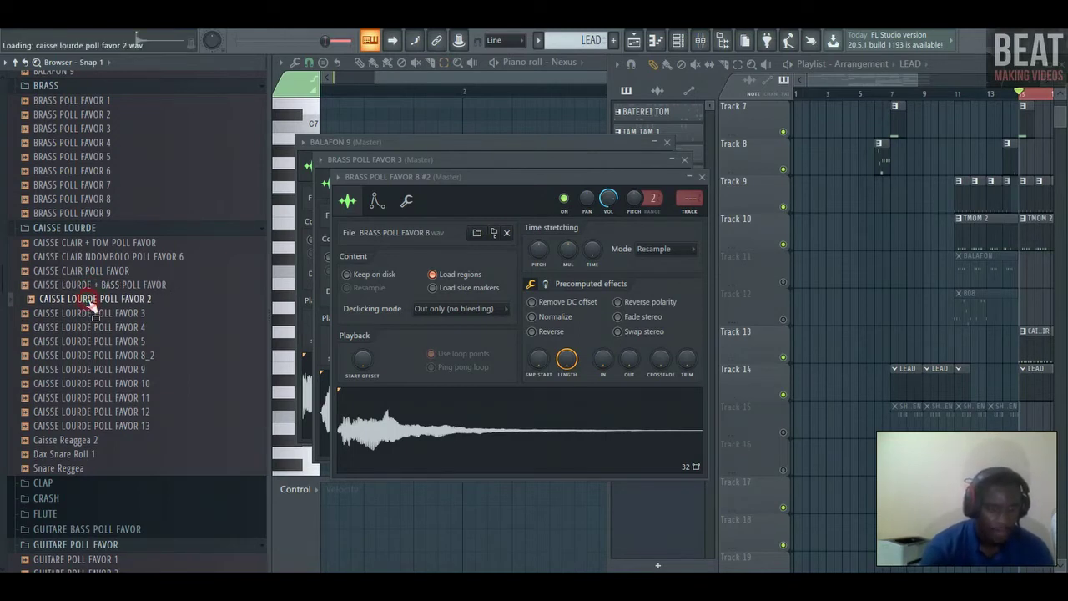
{"action": "left_click", "coordinate": [92, 314]}
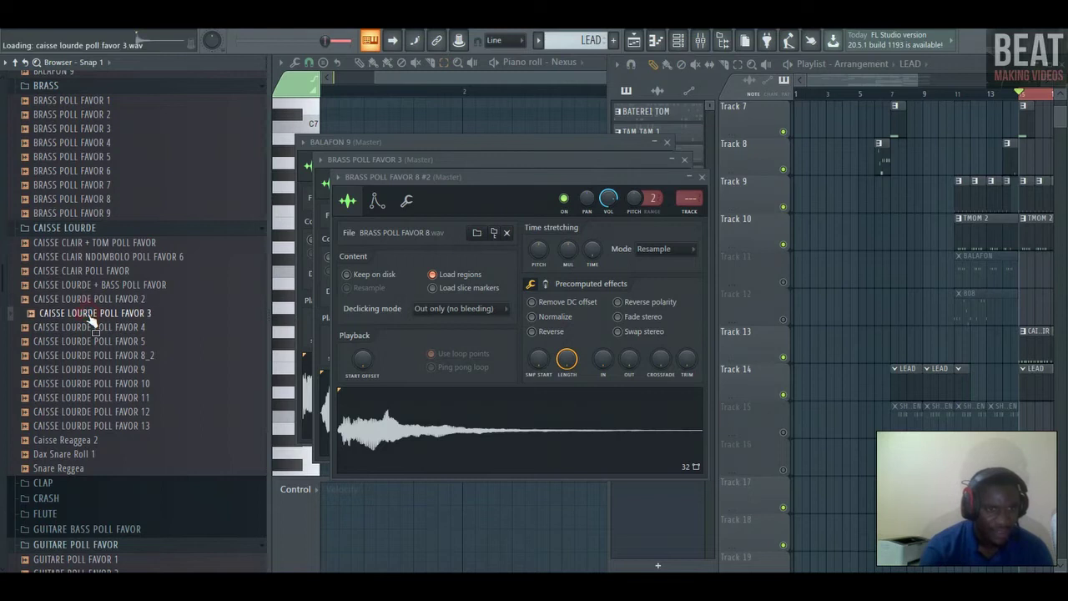
{"action": "left_click", "coordinate": [89, 327]}
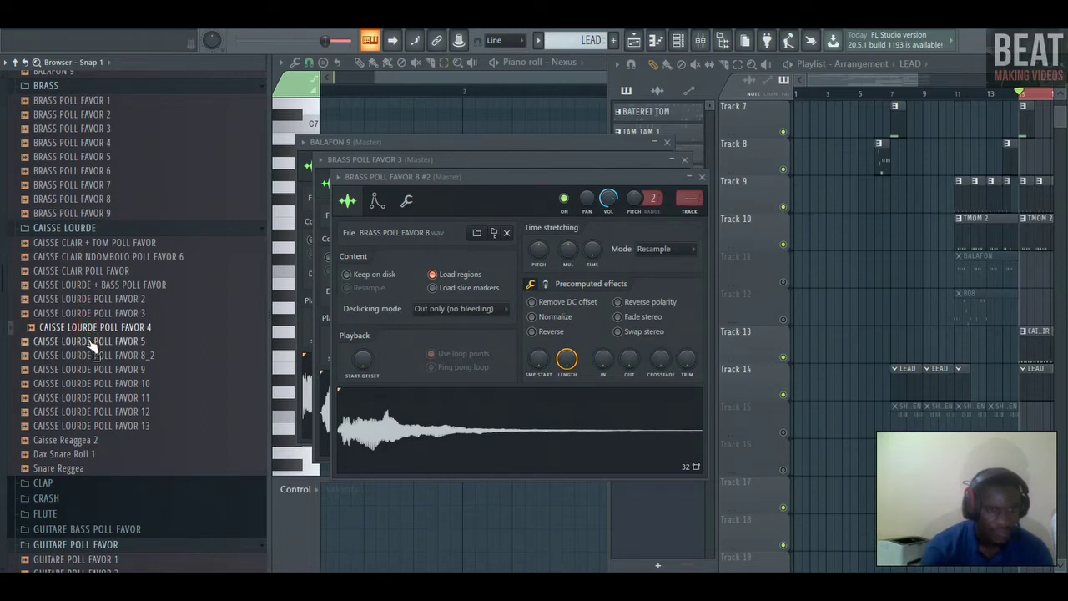
{"action": "left_click", "coordinate": [92, 342]}
{"action": "left_click", "coordinate": [89, 355]}
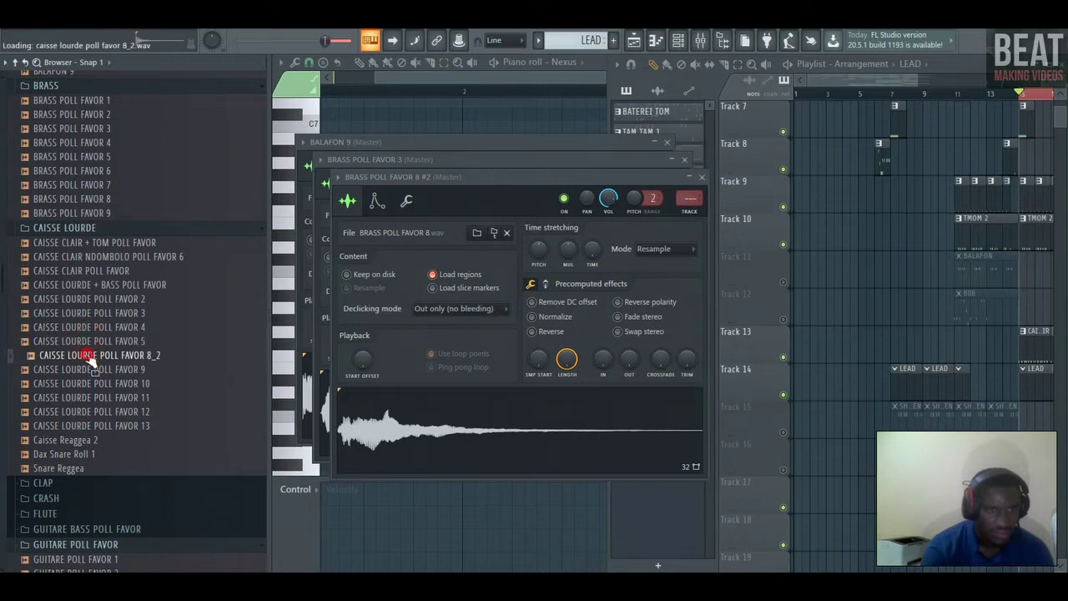
{"action": "left_click", "coordinate": [90, 369]}
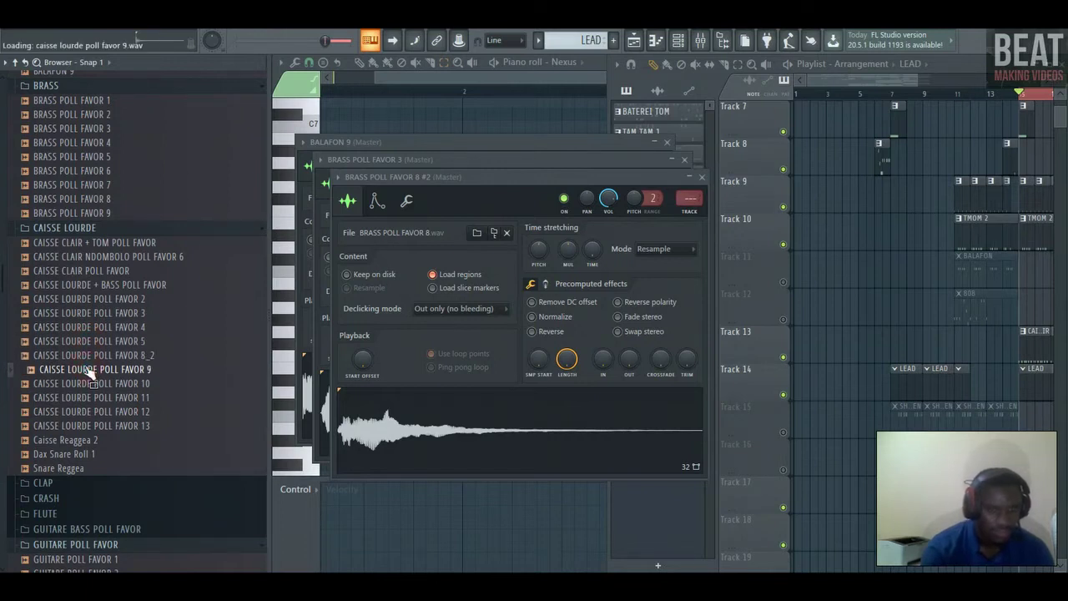
{"action": "left_click", "coordinate": [89, 384]}
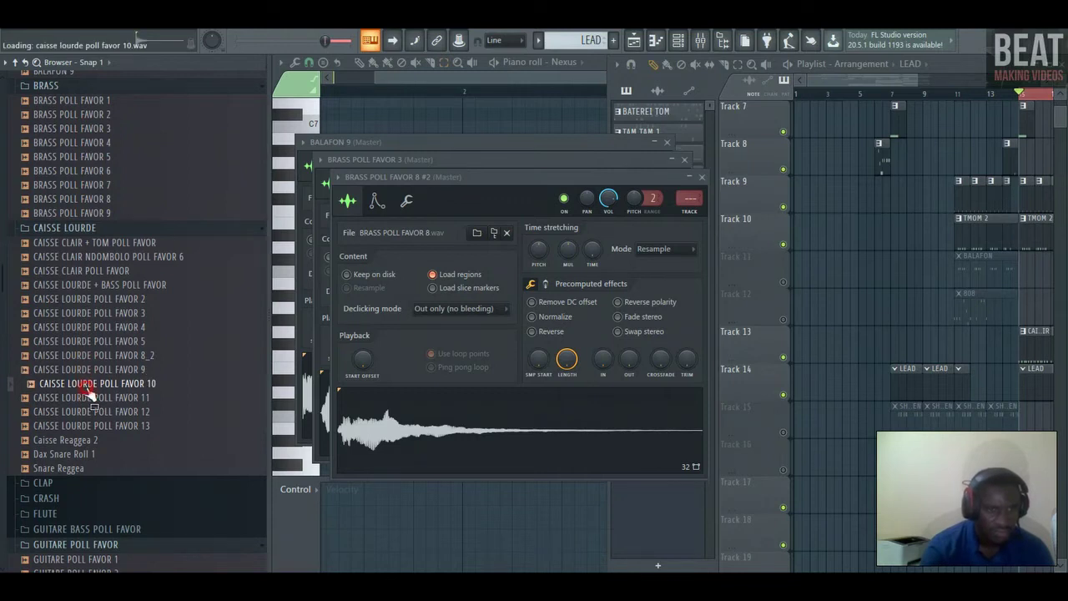
{"action": "left_click", "coordinate": [103, 384]}
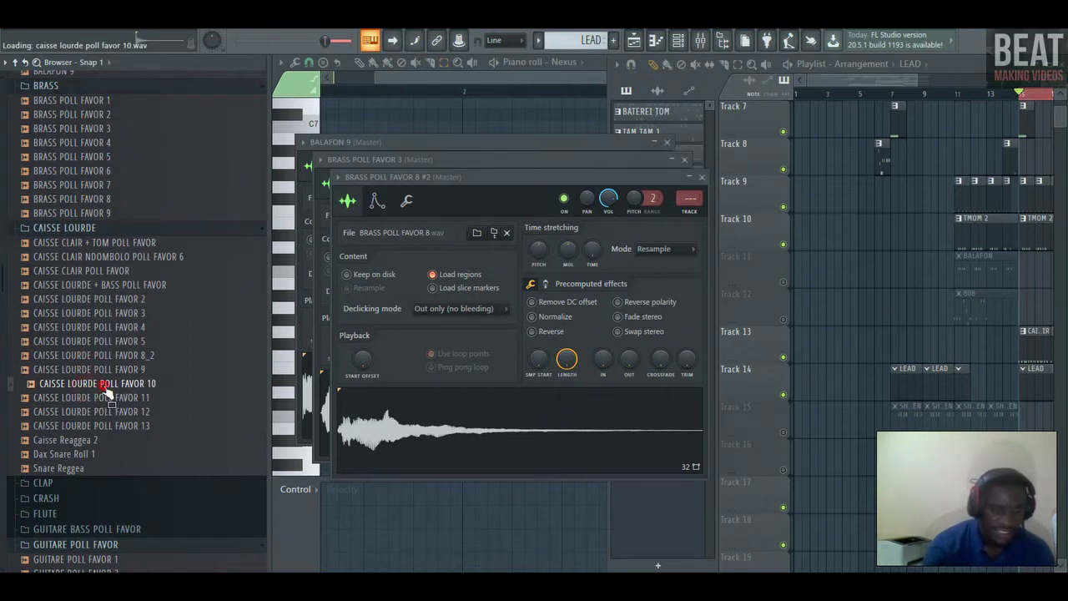
Preview CAISSE LOURDE POLL FAVOR 11, 12 and 13, Caisse Reaggea 2, Dax Snare Roll 1 and Snare Reggea
{"action": "left_click", "coordinate": [103, 398]}
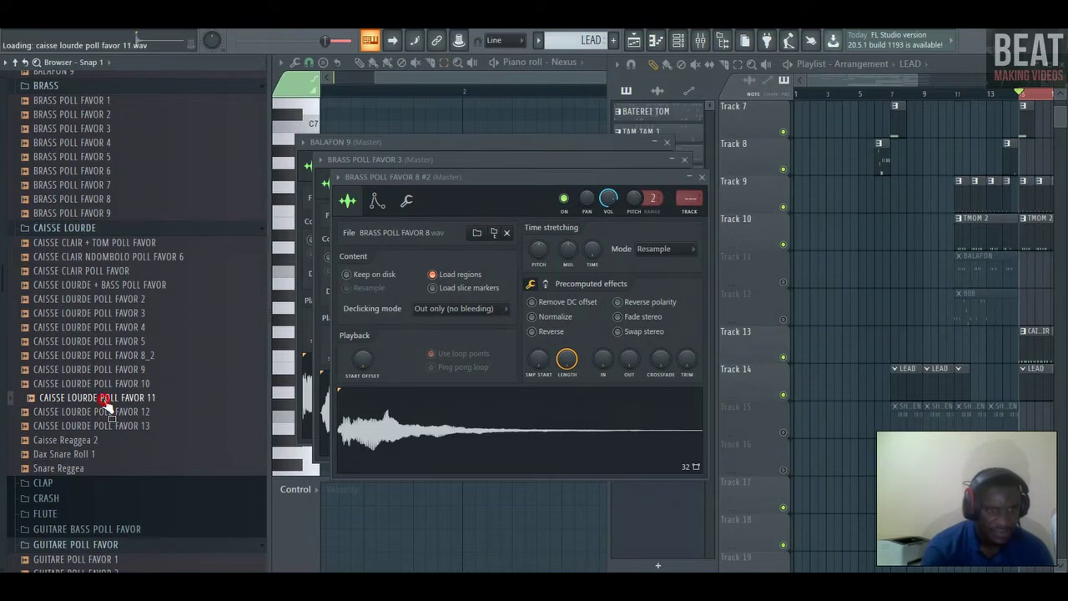
{"action": "left_click", "coordinate": [104, 412]}
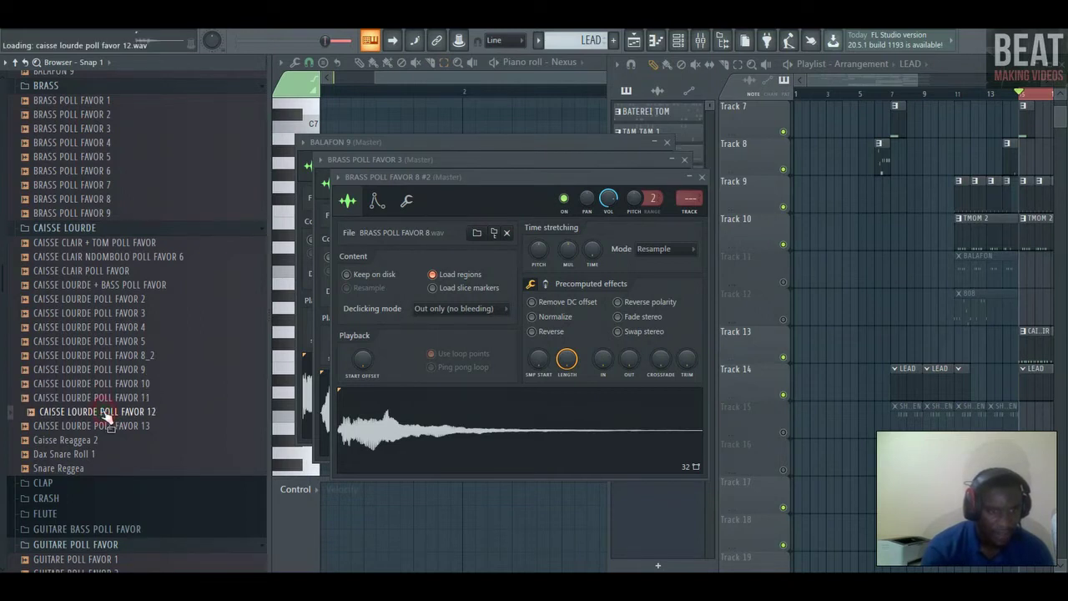
{"action": "left_click", "coordinate": [101, 426]}
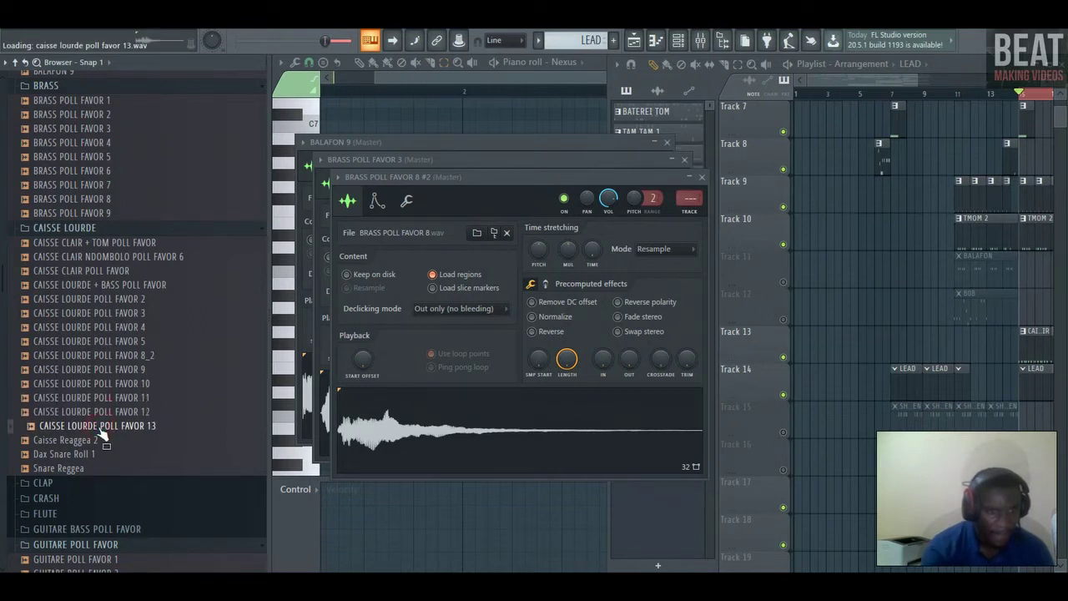
{"action": "left_click", "coordinate": [94, 441]}
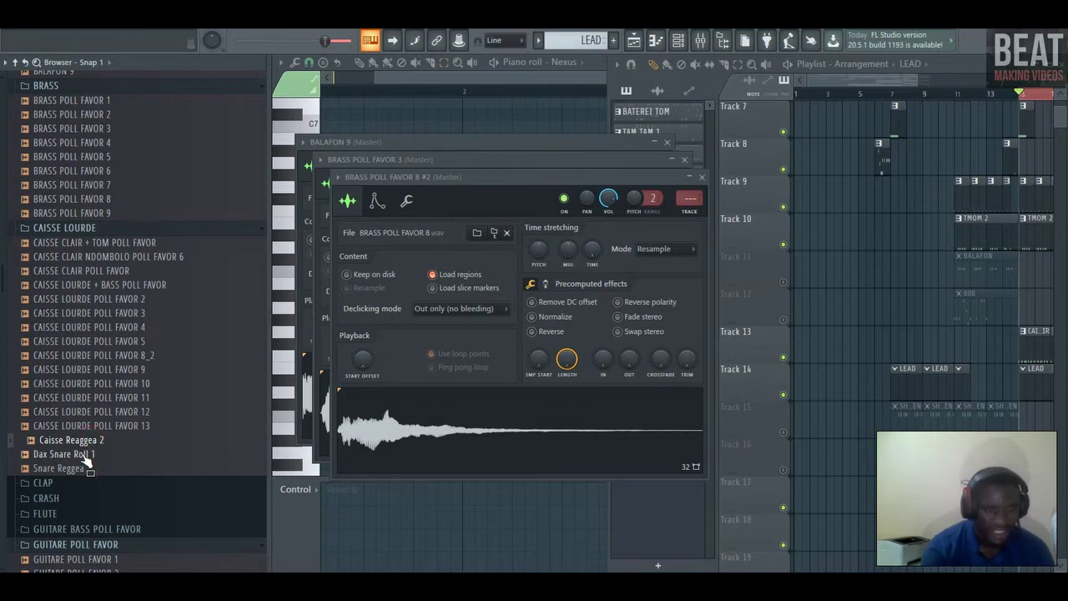
{"action": "left_click", "coordinate": [86, 455]}
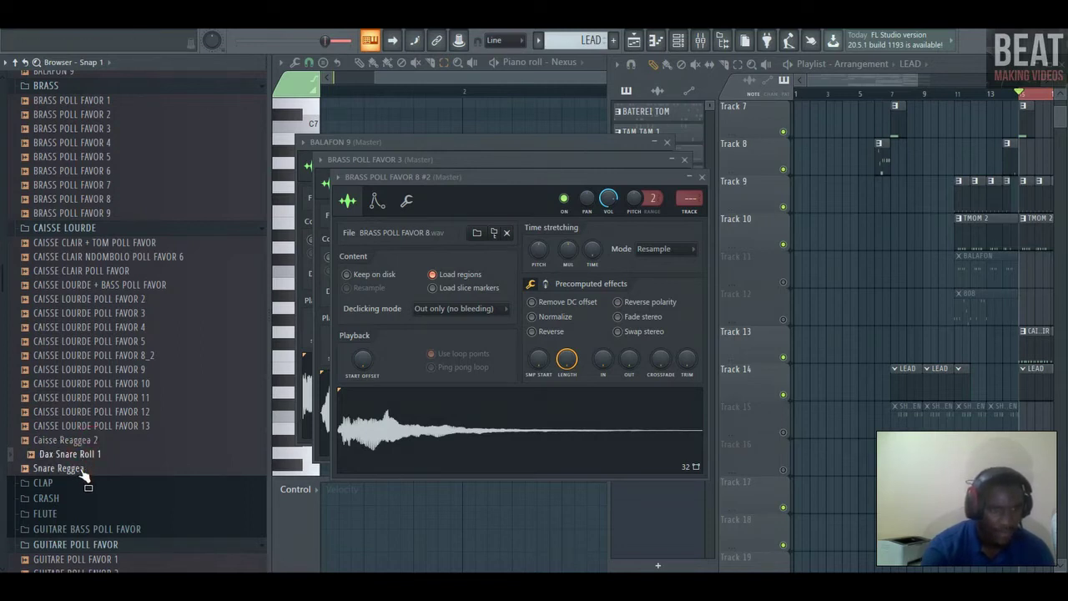
{"action": "left_click", "coordinate": [83, 470]}
Expand the CLAP folder and preview CLAP POLL FAVOR and CLAP POLL FAVOR 2
{"action": "scroll", "coordinate": [42, 383], "scroll_direction": "down", "scroll_amount": 4}
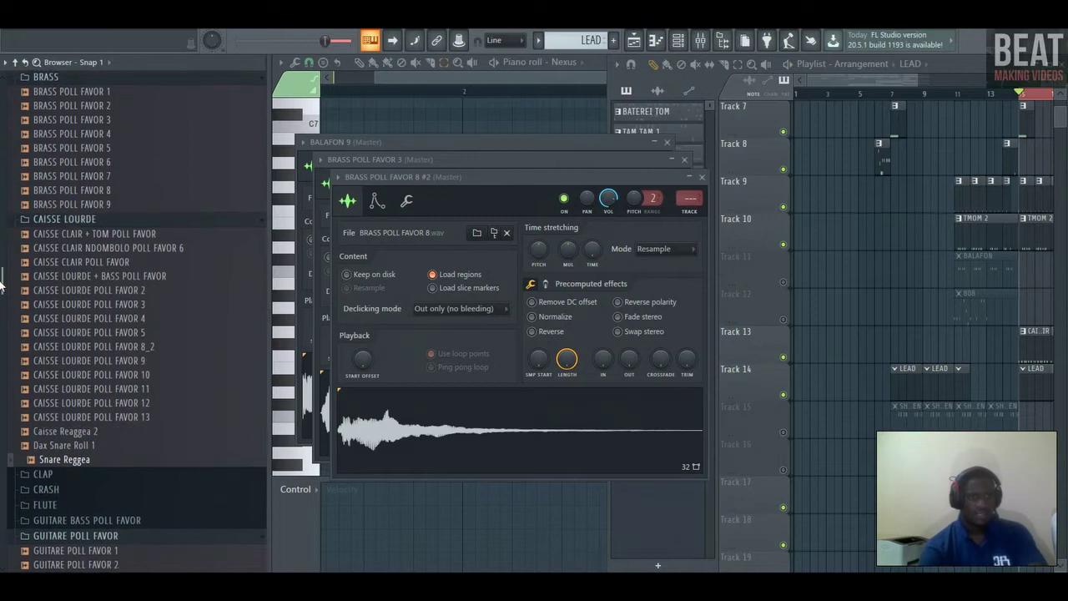
{"action": "left_click", "coordinate": [42, 392]}
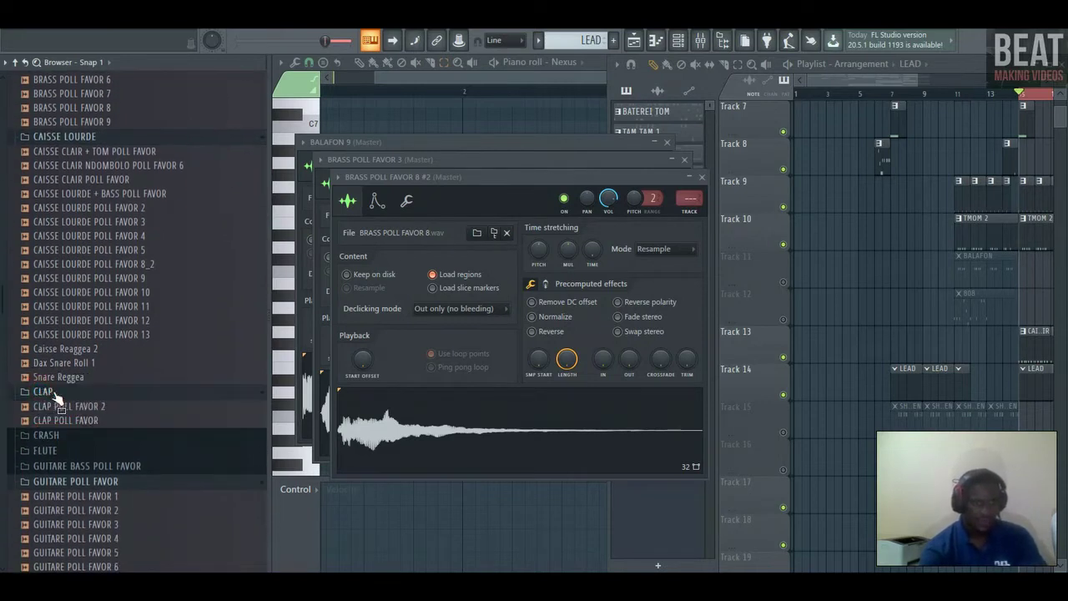
{"action": "left_click", "coordinate": [73, 420]}
{"action": "left_click", "coordinate": [80, 407]}
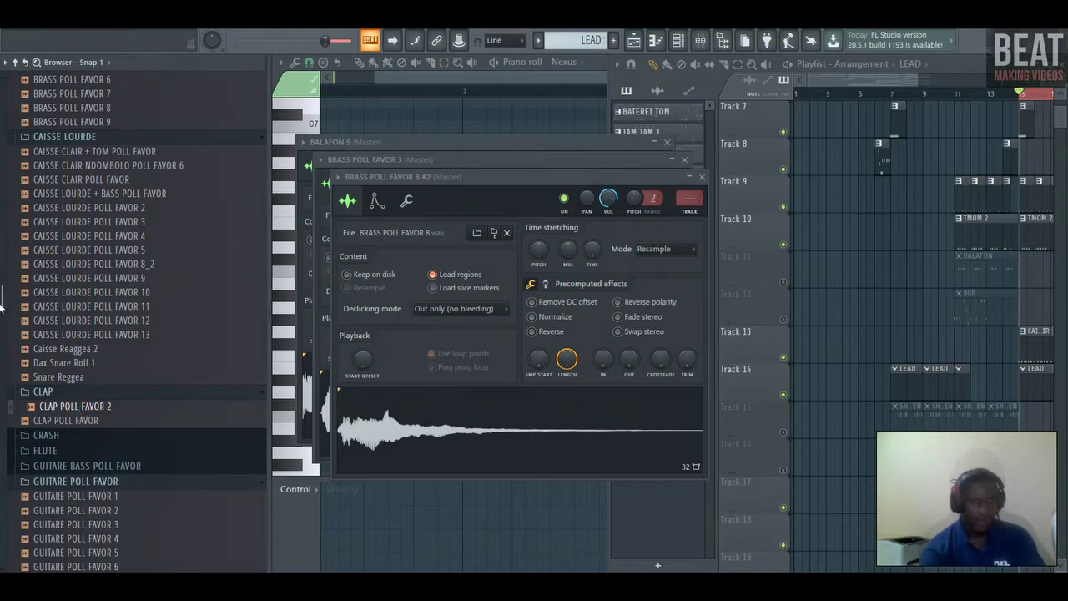
Expand the CRASH folder and preview CRASH POLL FAVOR 1 to 4 and CYMBALS POLL FAVOR
{"action": "left_click_drag", "start_coordinate": [2, 305], "coordinate": [2, 310]}
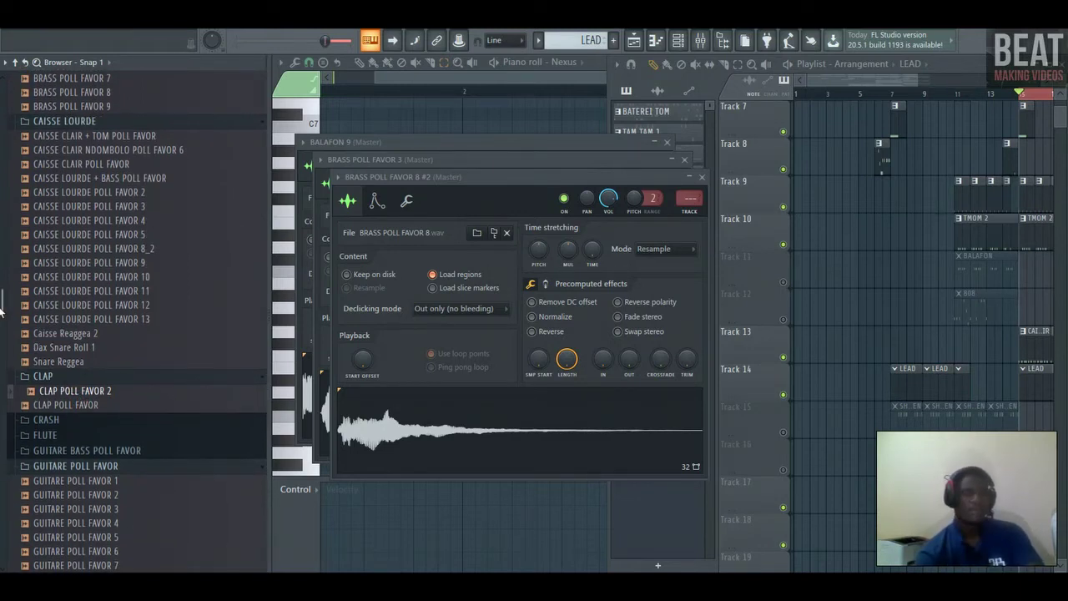
{"action": "left_click_drag", "start_coordinate": [1, 309], "coordinate": [1, 334]}
{"action": "left_click", "coordinate": [46, 334]}
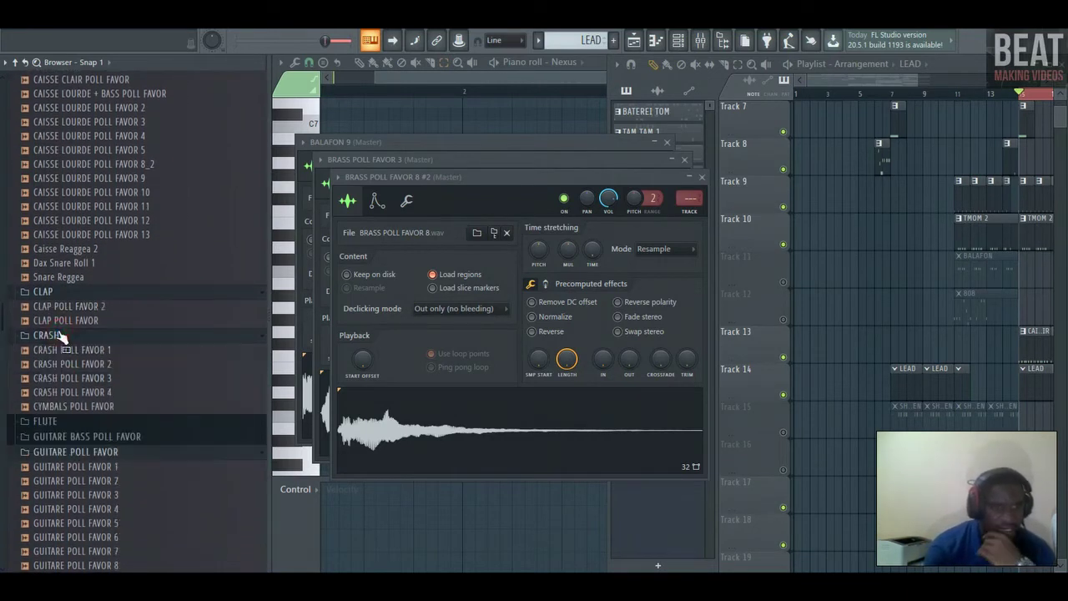
{"action": "left_click", "coordinate": [52, 349]}
{"action": "left_click", "coordinate": [52, 364]}
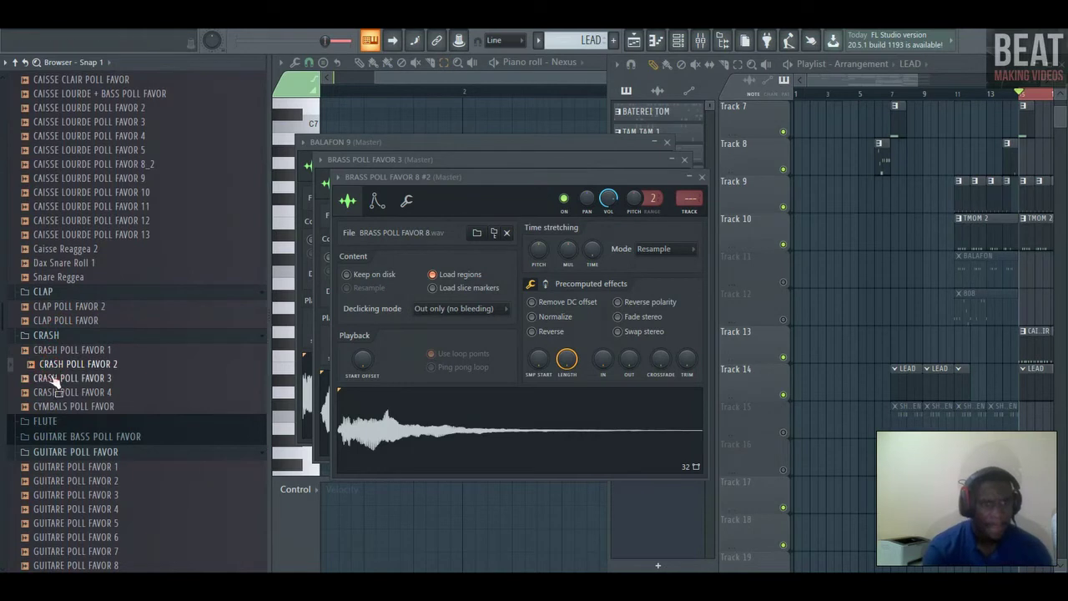
{"action": "left_click", "coordinate": [52, 378]}
{"action": "left_click", "coordinate": [50, 393]}
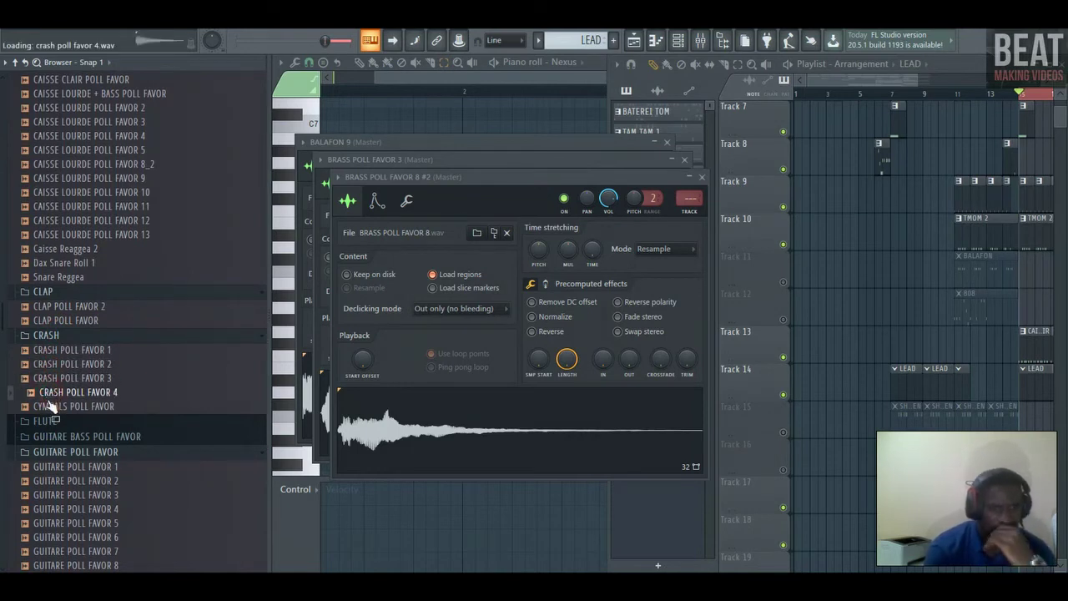
{"action": "left_click", "coordinate": [48, 405]}
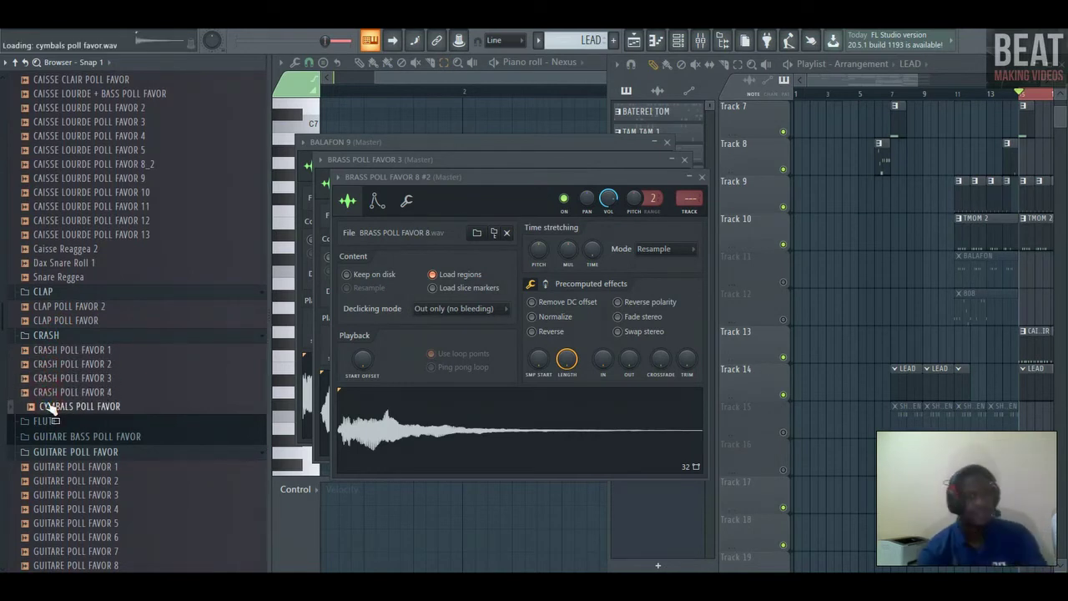
Expand the FLUTE folder and preview FLUTE POLL FAVOR 1 to 4
{"action": "left_click", "coordinate": [48, 403]}
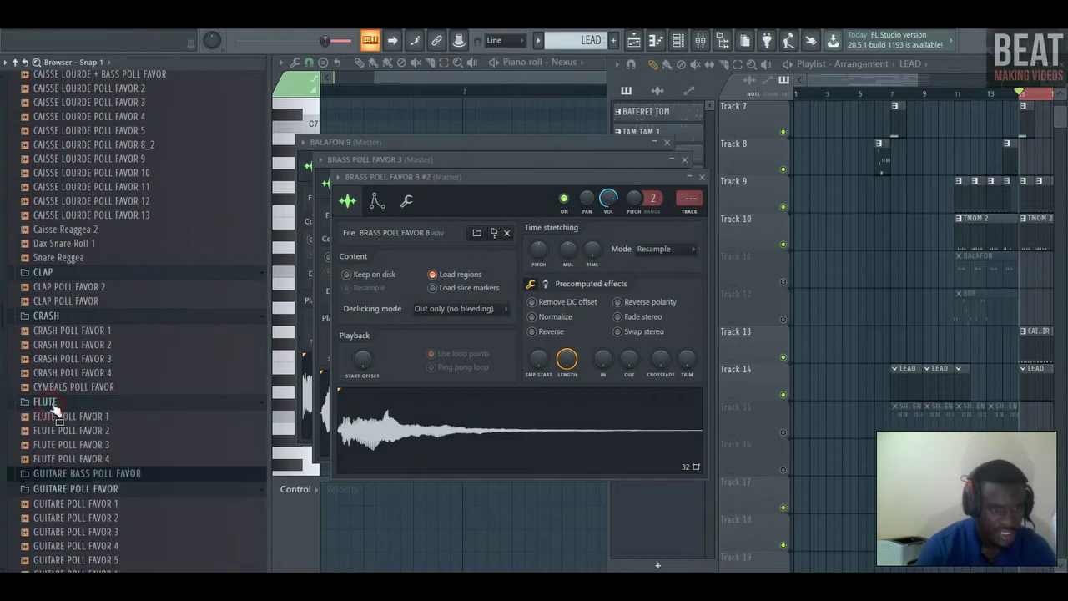
{"action": "left_click", "coordinate": [58, 418]}
{"action": "left_click", "coordinate": [63, 430]}
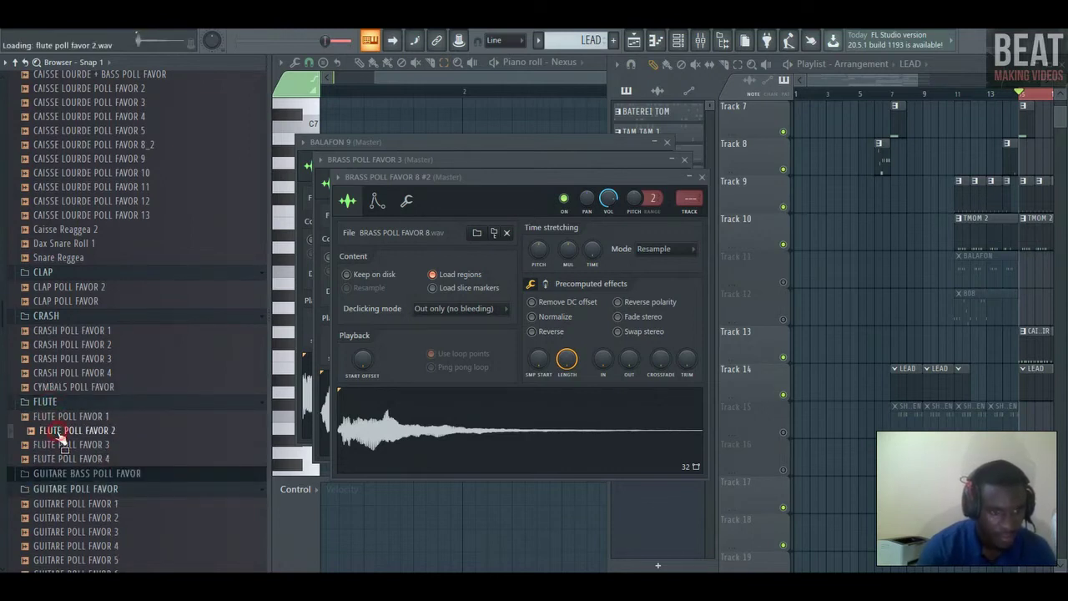
{"action": "left_click", "coordinate": [60, 444]}
{"action": "left_click", "coordinate": [65, 459]}
Preview FLUTE POLL FAVOR 2 again and open it in a new channel
{"action": "left_click", "coordinate": [71, 430]}
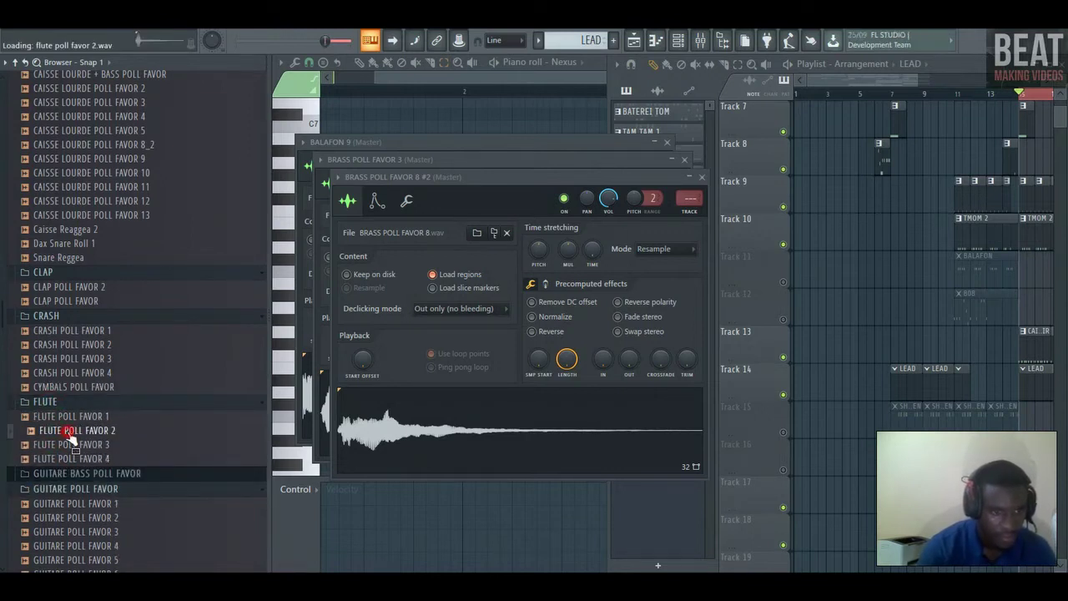
{"action": "right_click", "coordinate": [67, 430]}
{"action": "left_click", "coordinate": [92, 435]}
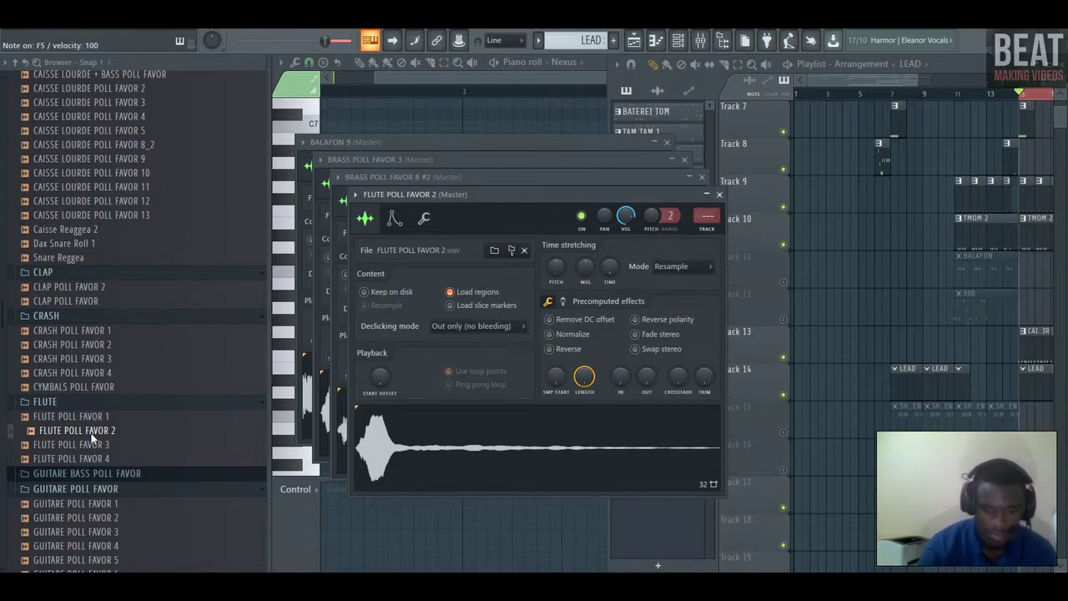
Expand the GUITARE BASS POLL FAVOR folder and preview chp and Guitare Bass Poll Favor 1, 2 and 3
{"action": "left_click_drag", "start_coordinate": [92, 439], "coordinate": [19, 342]}
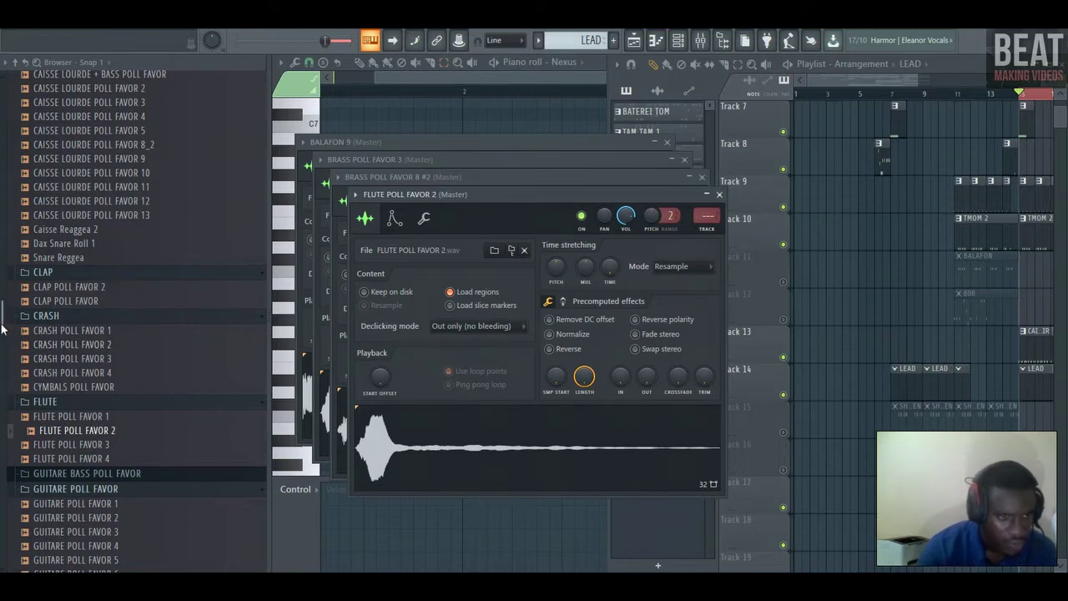
{"action": "scroll", "coordinate": [1, 338], "scroll_direction": "down", "scroll_amount": 3}
{"action": "scroll", "coordinate": [10, 357], "scroll_direction": "down", "scroll_amount": 1}
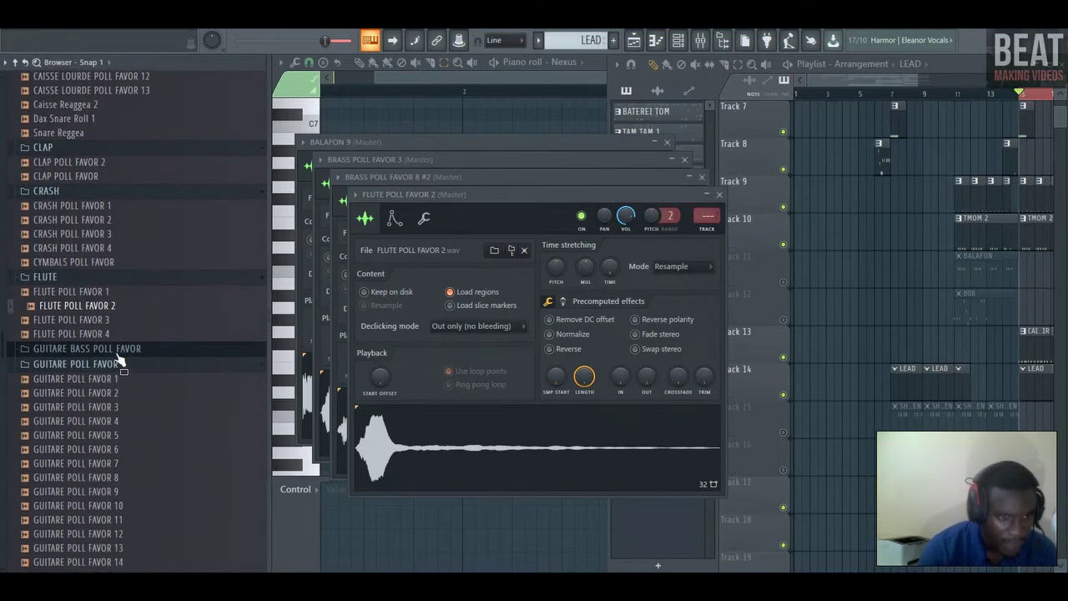
{"action": "left_click", "coordinate": [117, 349]}
{"action": "left_click", "coordinate": [46, 367]}
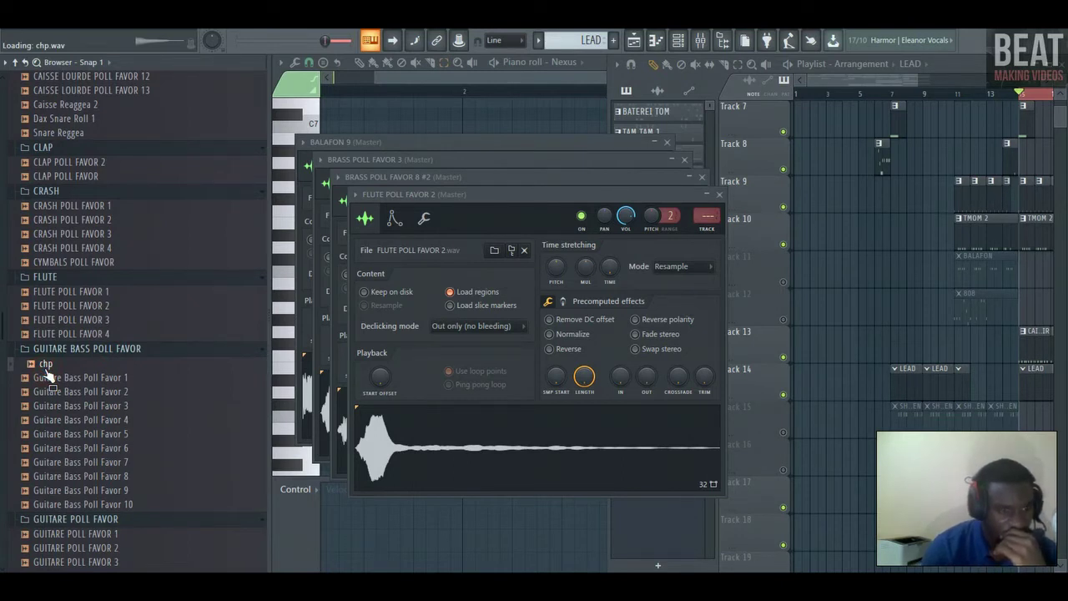
{"action": "left_click", "coordinate": [75, 380]}
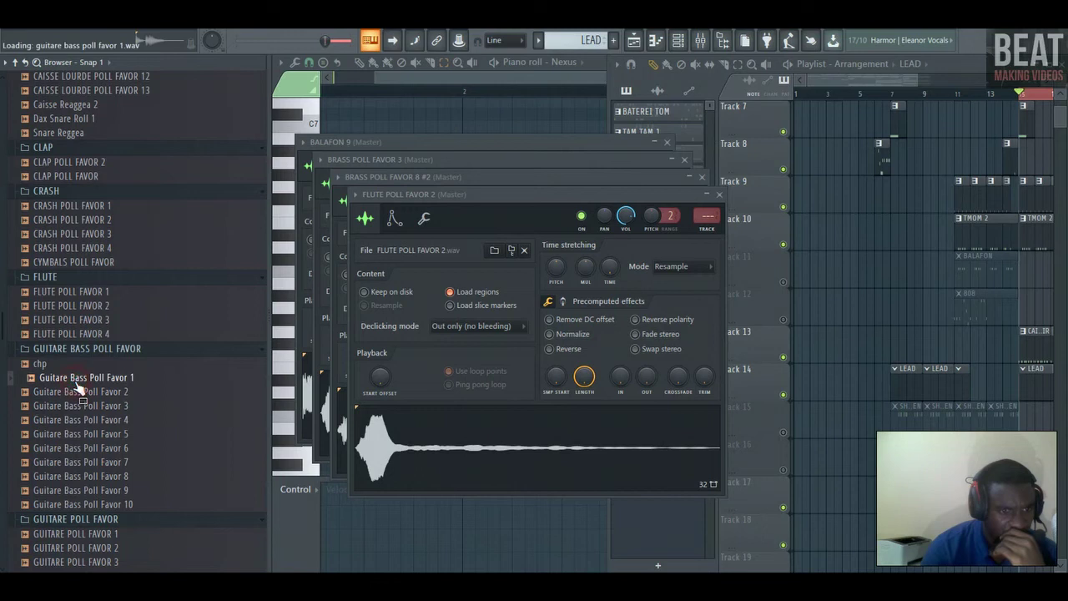
{"action": "left_click", "coordinate": [75, 392]}
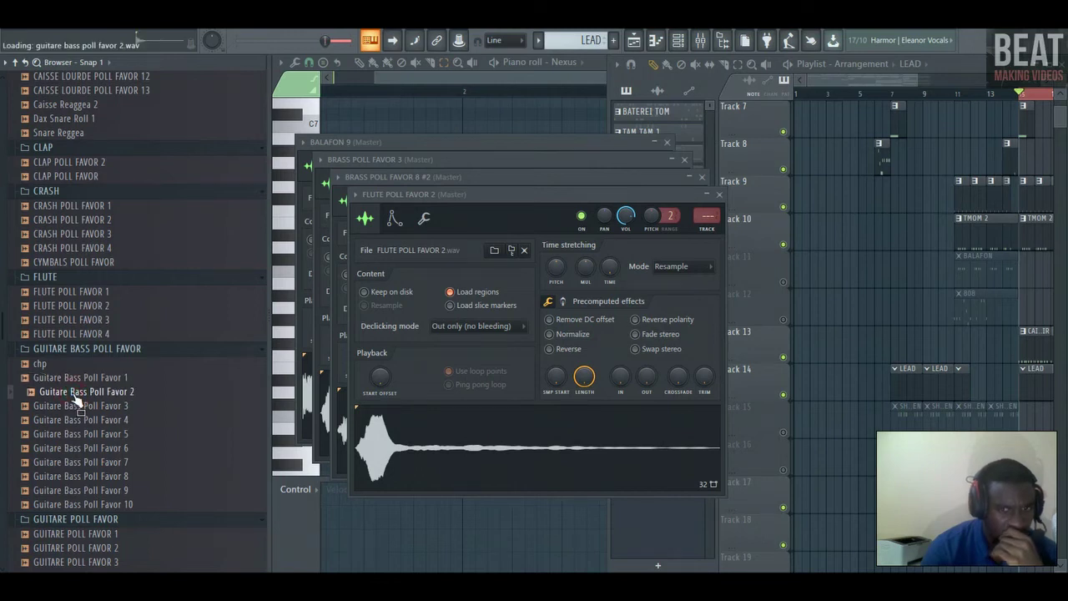
{"action": "left_click", "coordinate": [75, 407]}
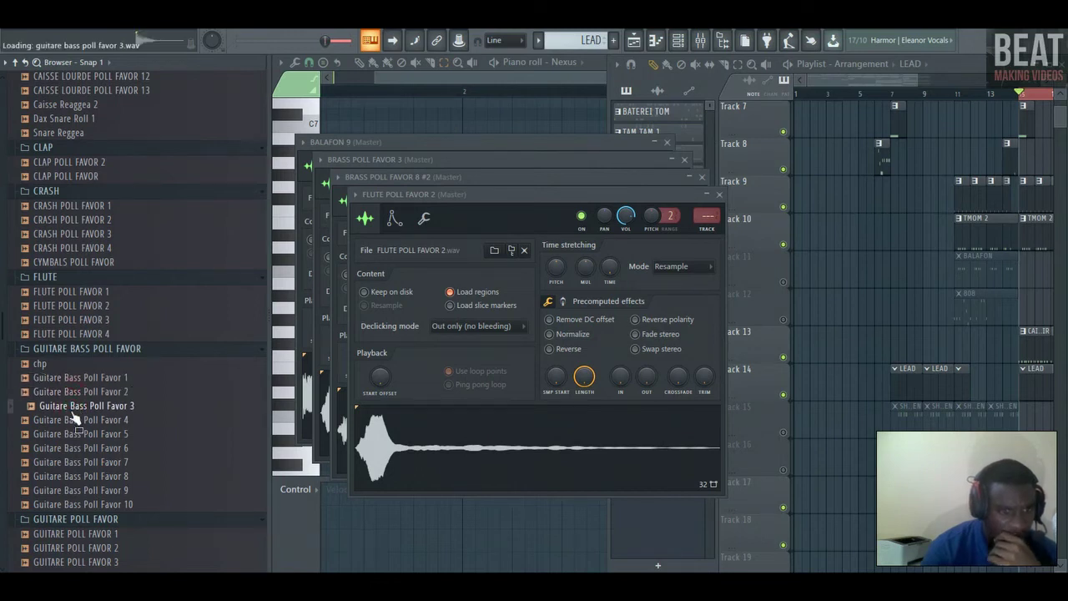
Preview the Guitare Bass Poll Favor samples 4 to 10
{"action": "left_click", "coordinate": [74, 420]}
{"action": "left_click", "coordinate": [67, 435]}
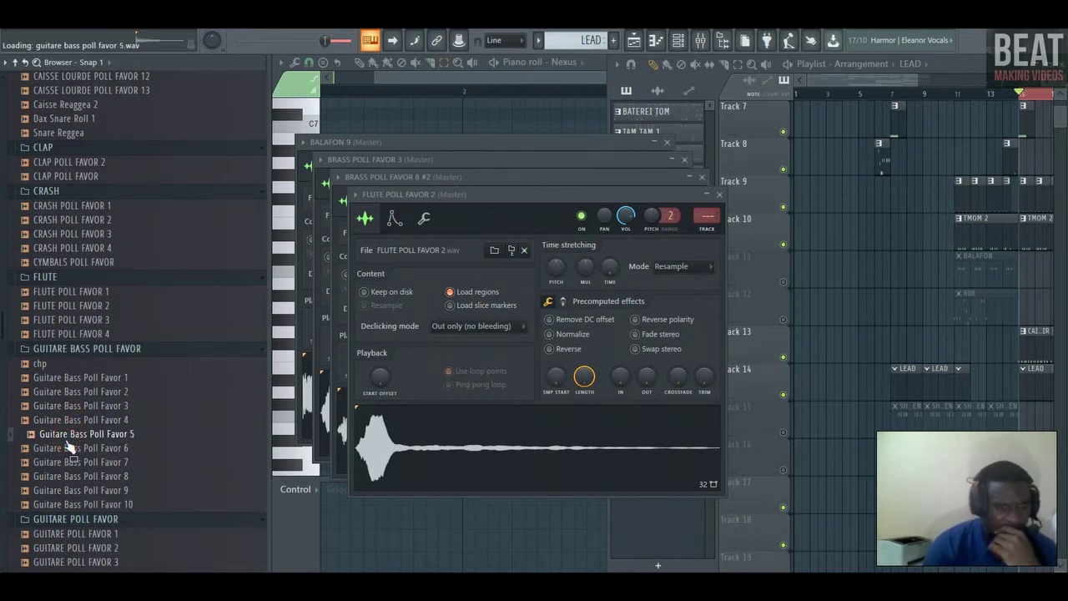
{"action": "left_click", "coordinate": [66, 451]}
{"action": "left_click", "coordinate": [66, 463]}
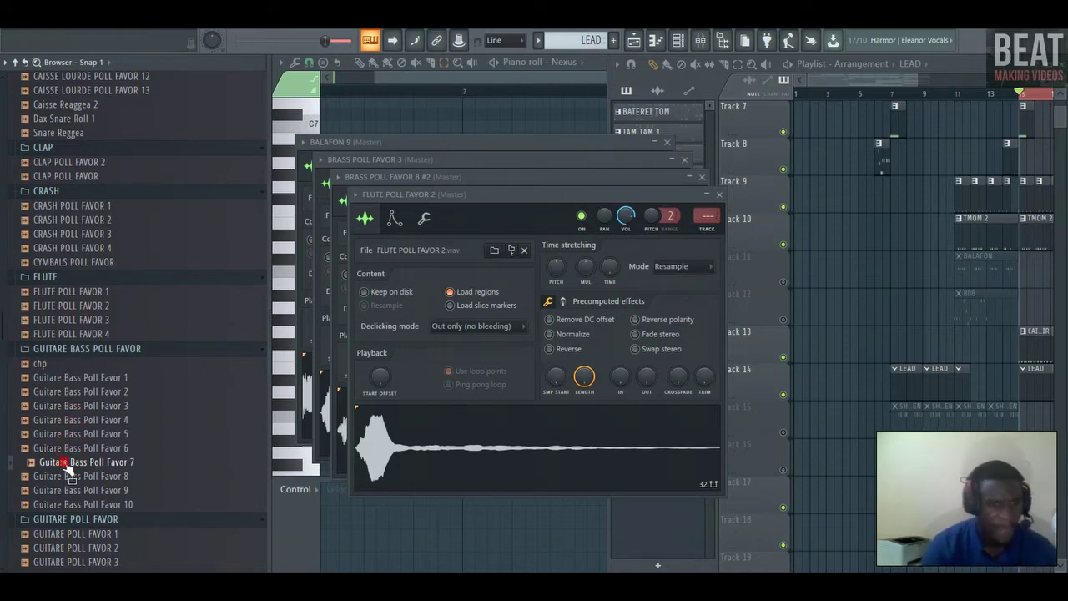
{"action": "left_click", "coordinate": [67, 478]}
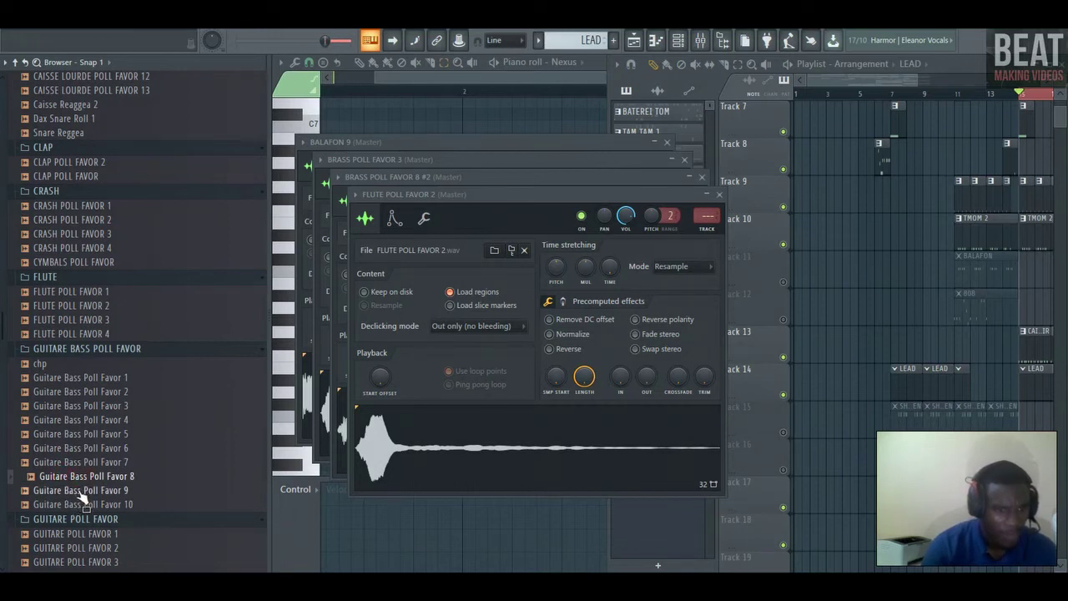
{"action": "left_click", "coordinate": [81, 490]}
{"action": "left_click", "coordinate": [76, 506]}
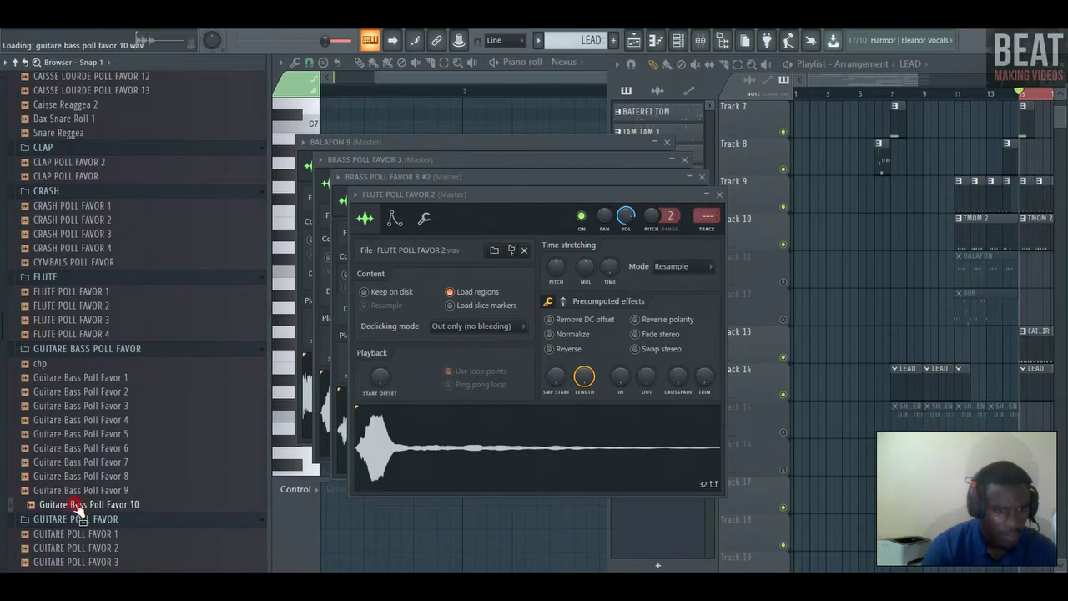
Preview GUITARE POLL FAVOR 1 from the GUITARE POLL FAVOR folder and open it in a new channel
{"action": "scroll", "coordinate": [70, 512], "scroll_direction": "down", "scroll_amount": 6}
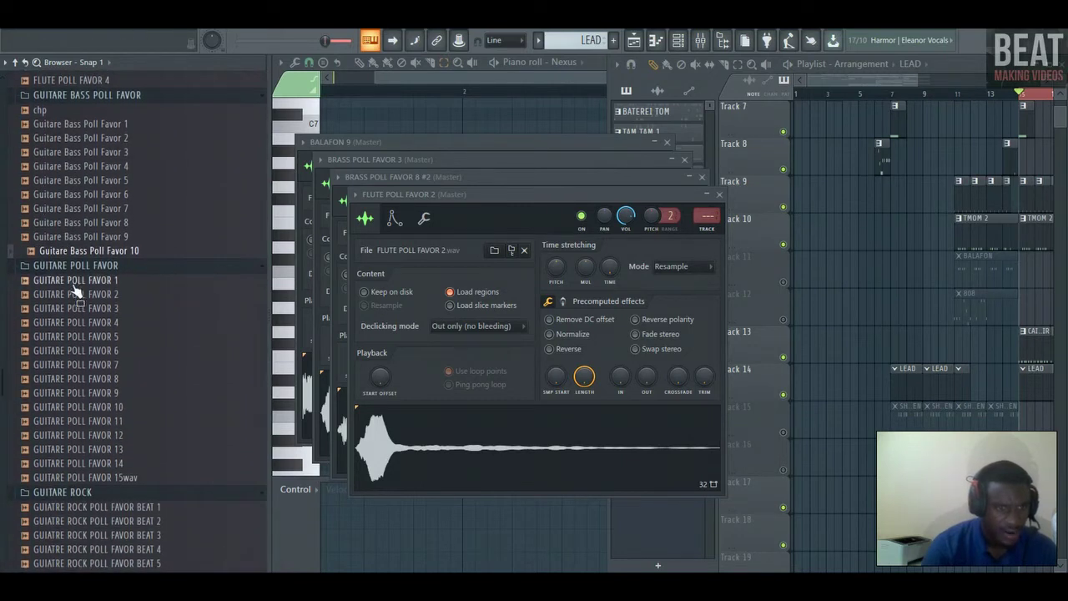
{"action": "left_click", "coordinate": [76, 281]}
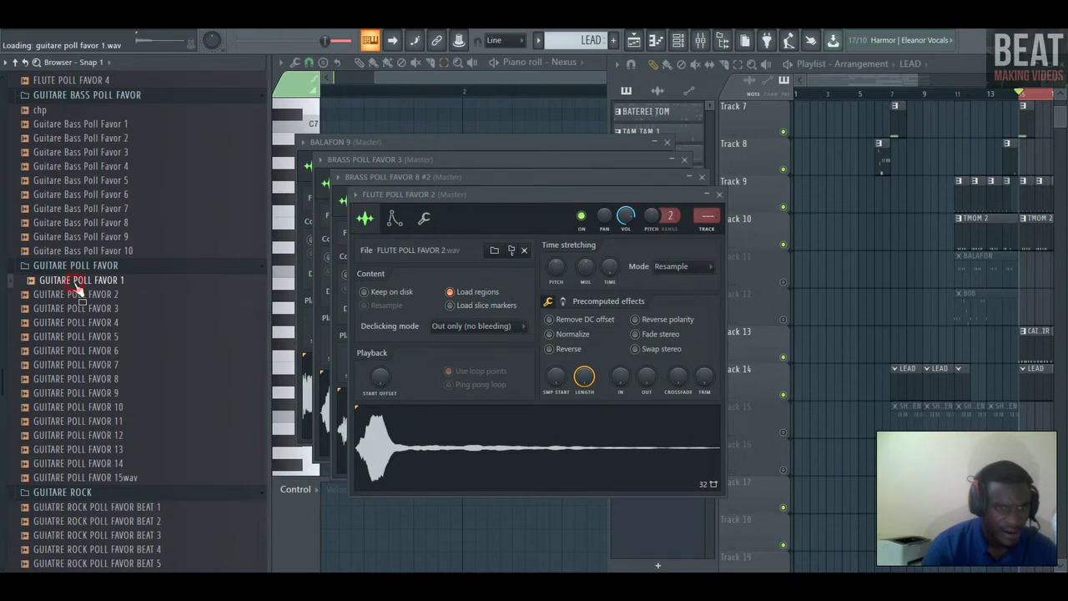
{"action": "right_click", "coordinate": [76, 287]}
{"action": "left_click", "coordinate": [94, 291]}
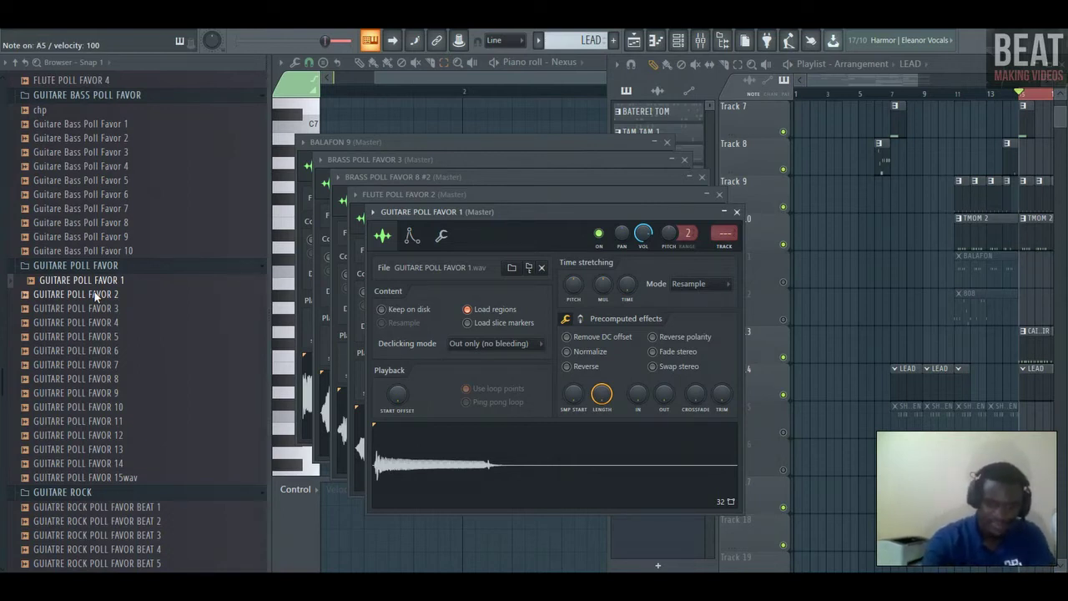
Preview GUITARE POLL FAVOR 3 and 4, and open GUITARE POLL FAVOR 4 in a new channel
{"action": "left_click", "coordinate": [90, 309]}
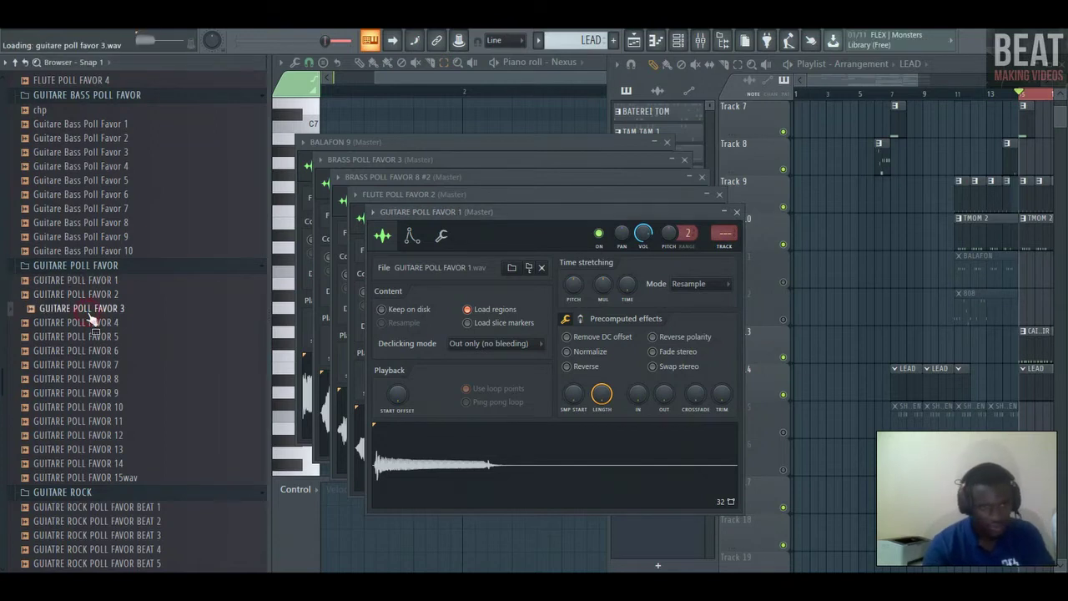
{"action": "left_click", "coordinate": [90, 324]}
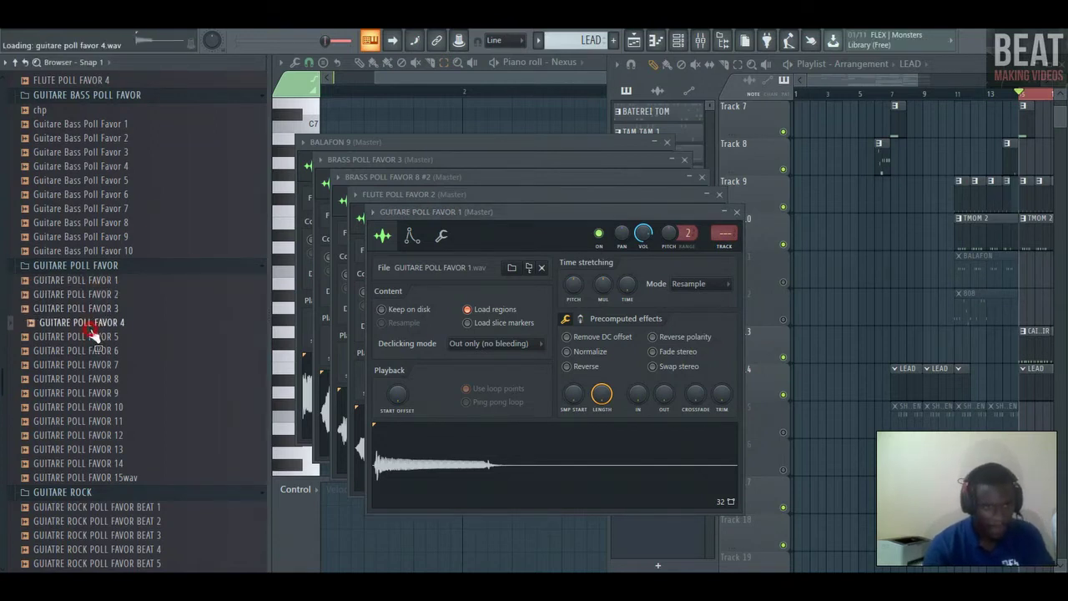
{"action": "right_click", "coordinate": [92, 327]}
{"action": "left_click", "coordinate": [121, 335]}
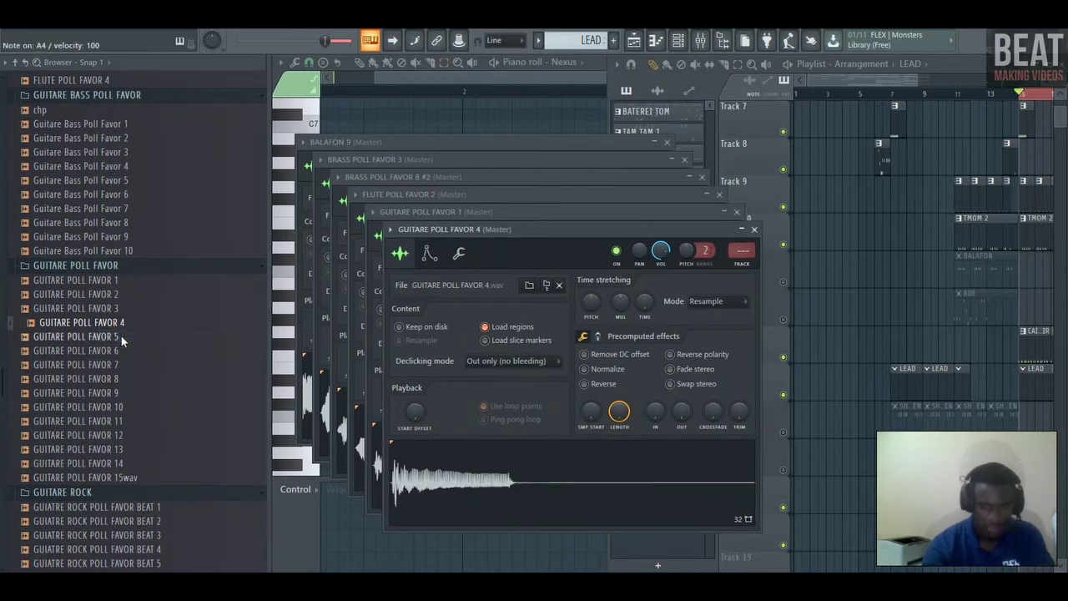
Preview GUITARE POLL FAVOR 8, and close the GUITARE POLL FAVOR 4 and GUITARE POLL FAVOR 1 channel windows
{"action": "left_click", "coordinate": [94, 378]}
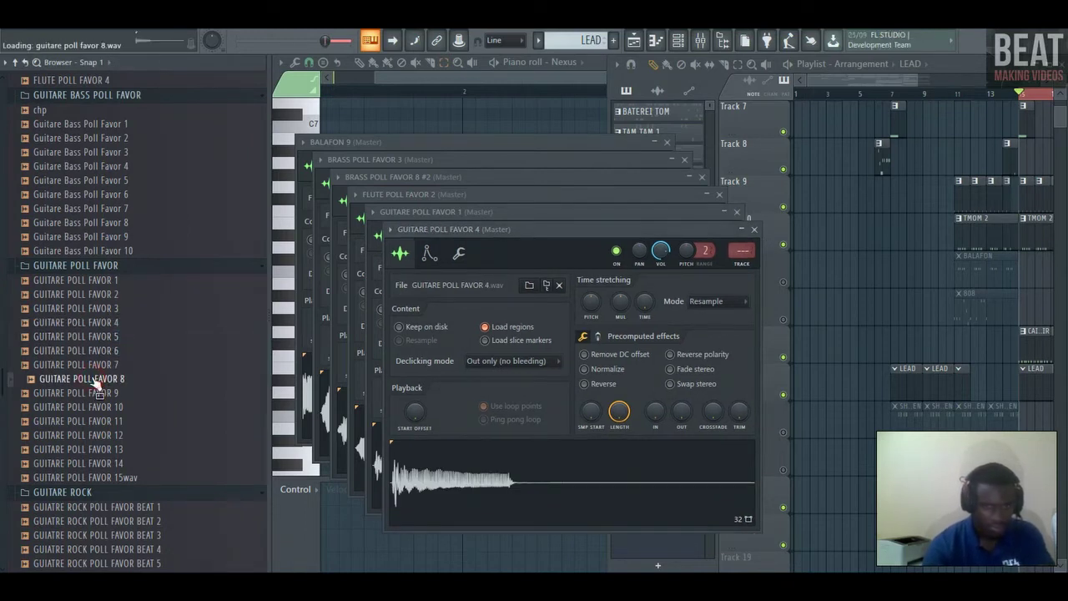
{"action": "left_click", "coordinate": [754, 228]}
{"action": "left_click", "coordinate": [737, 211]}
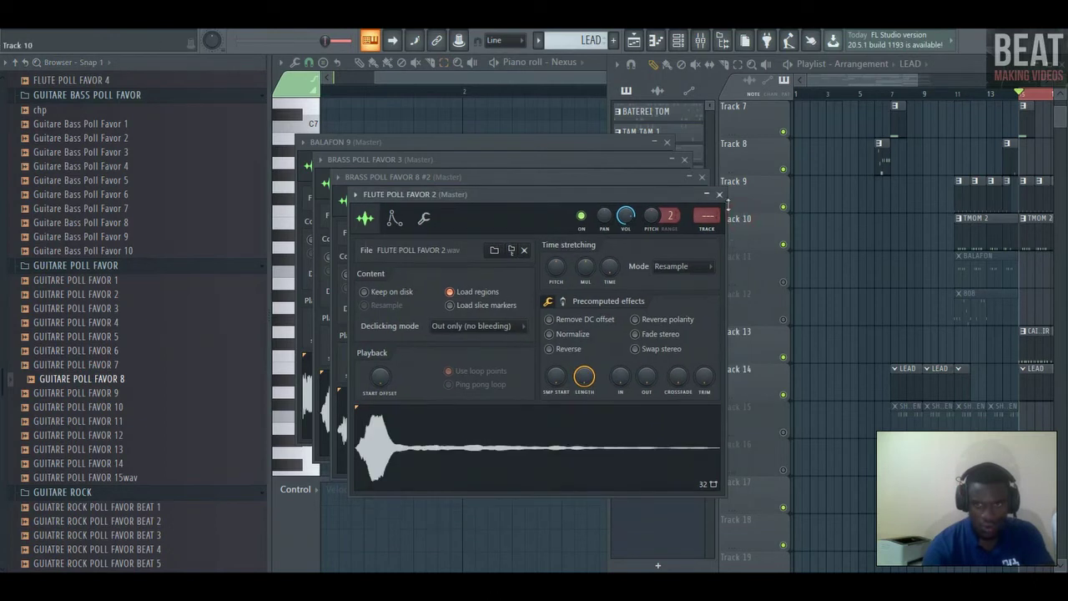
Close the FLUTE POLL FAVOR 2, BRASS POLL FAVOR 8 #2, BRASS POLL FAVOR 3 and BALAFON 9 channel windows
{"action": "left_click", "coordinate": [720, 196]}
{"action": "left_click", "coordinate": [702, 177]}
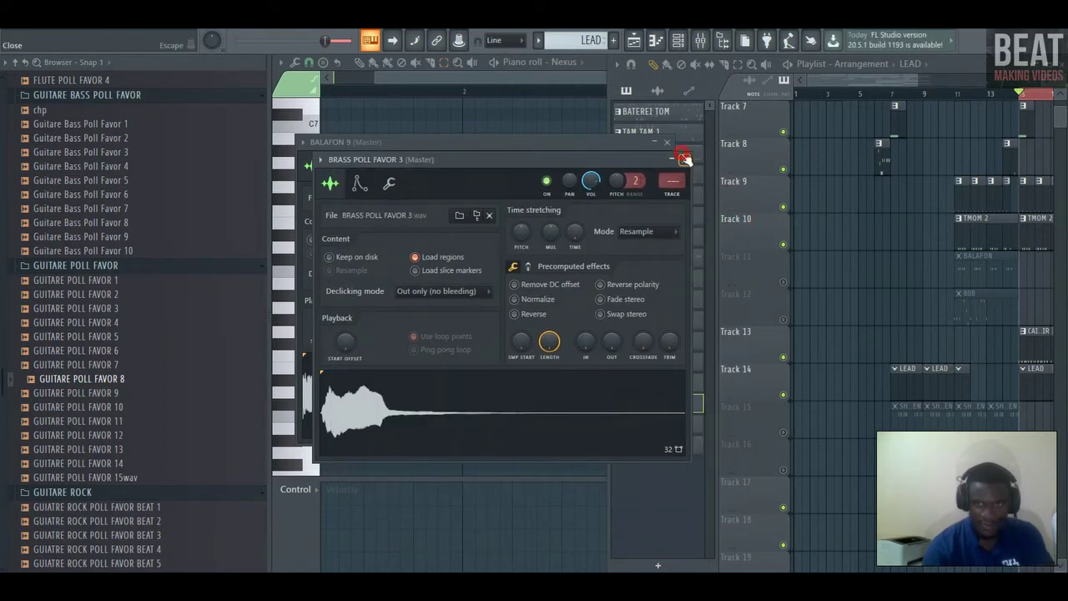
{"action": "left_click", "coordinate": [684, 159]}
{"action": "left_click", "coordinate": [667, 142]}
Preview GUITARE POLL FAVOR 9 to 12, and open GUITARE POLL FAVOR 12 in a new channel
{"action": "left_click", "coordinate": [114, 397]}
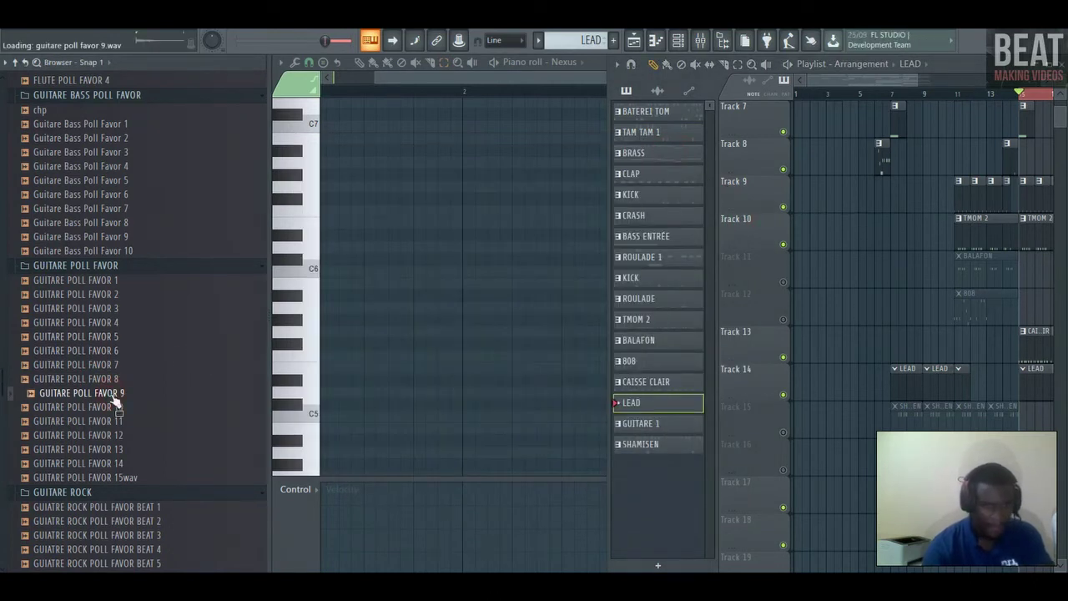
{"action": "left_click", "coordinate": [93, 422]}
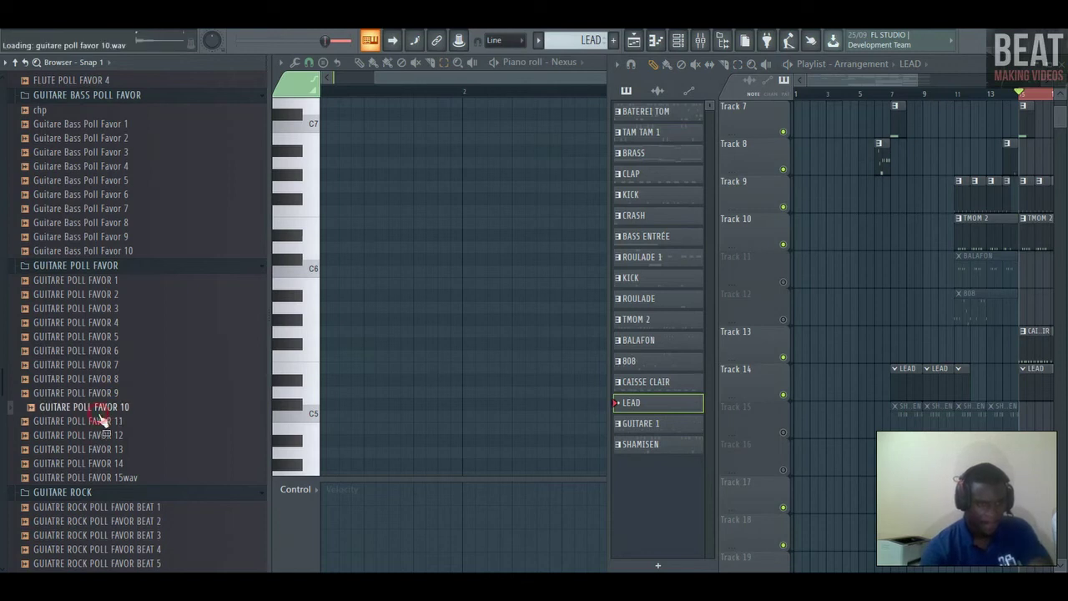
{"action": "left_click", "coordinate": [97, 436]}
{"action": "right_click", "coordinate": [99, 443]}
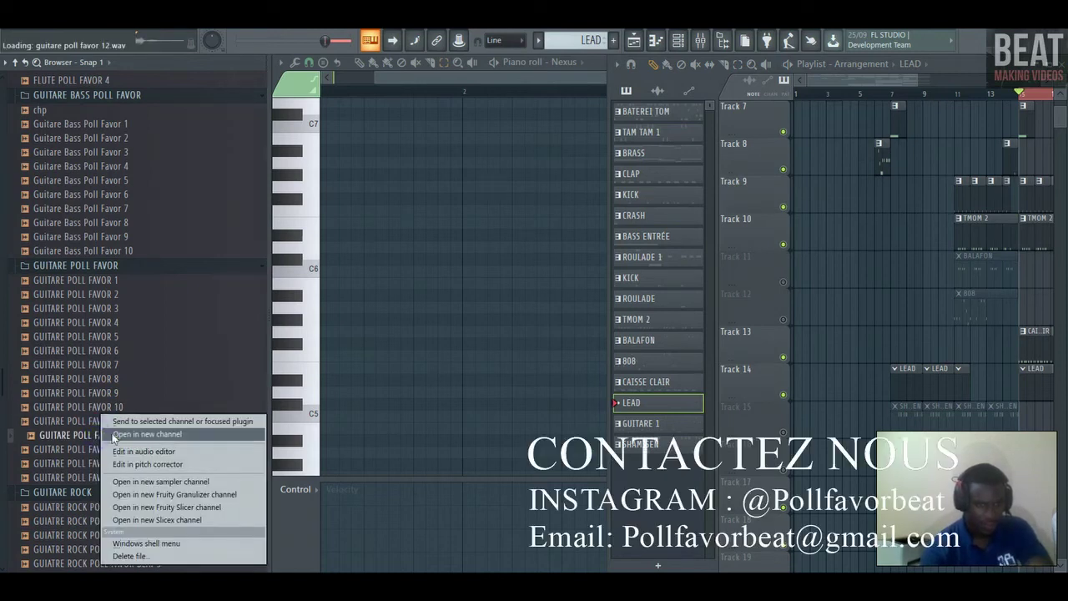
{"action": "left_click", "coordinate": [113, 435]}
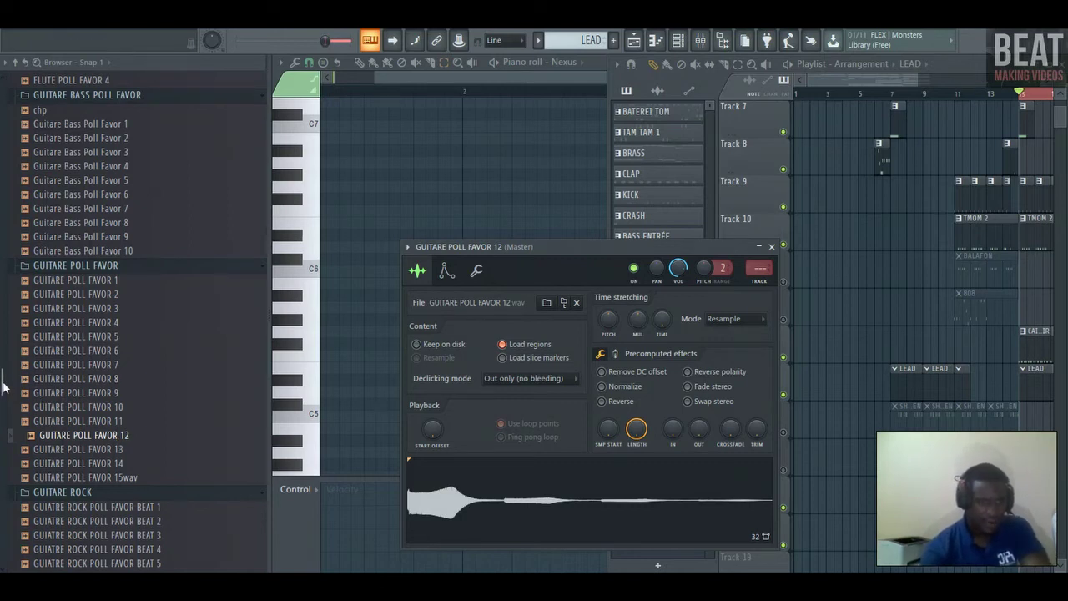
Open GUITARE POLL FAVOR 14 from the GUITARE POLL FAVOR folder in a new channel
{"action": "left_click_drag", "start_coordinate": [4, 386], "coordinate": [4, 403]}
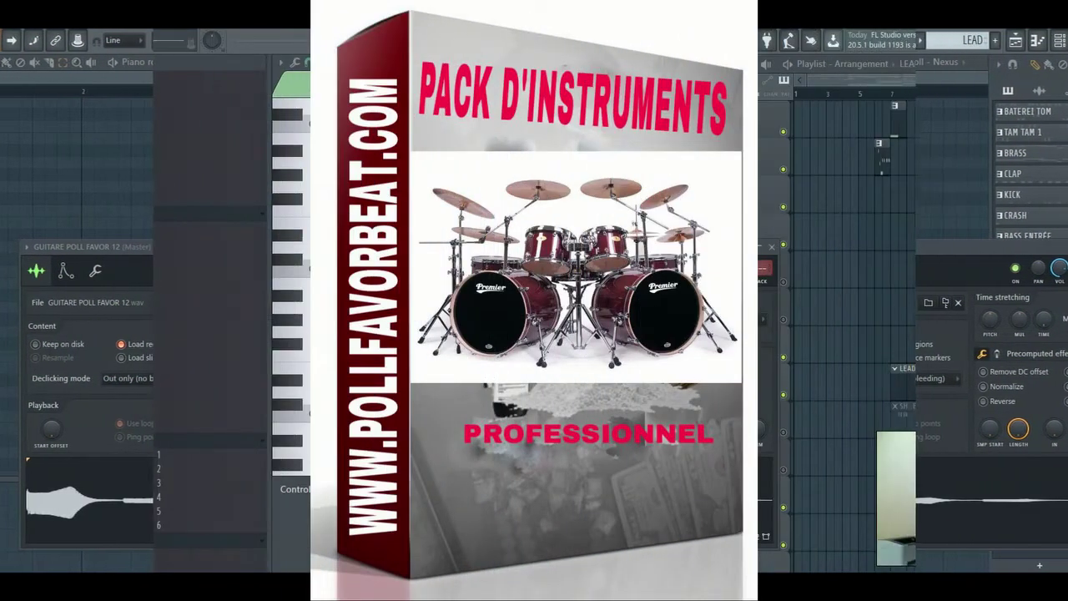
{"action": "scroll", "coordinate": [101, 409], "scroll_direction": "down", "scroll_amount": 5}
{"action": "right_click", "coordinate": [123, 414]}
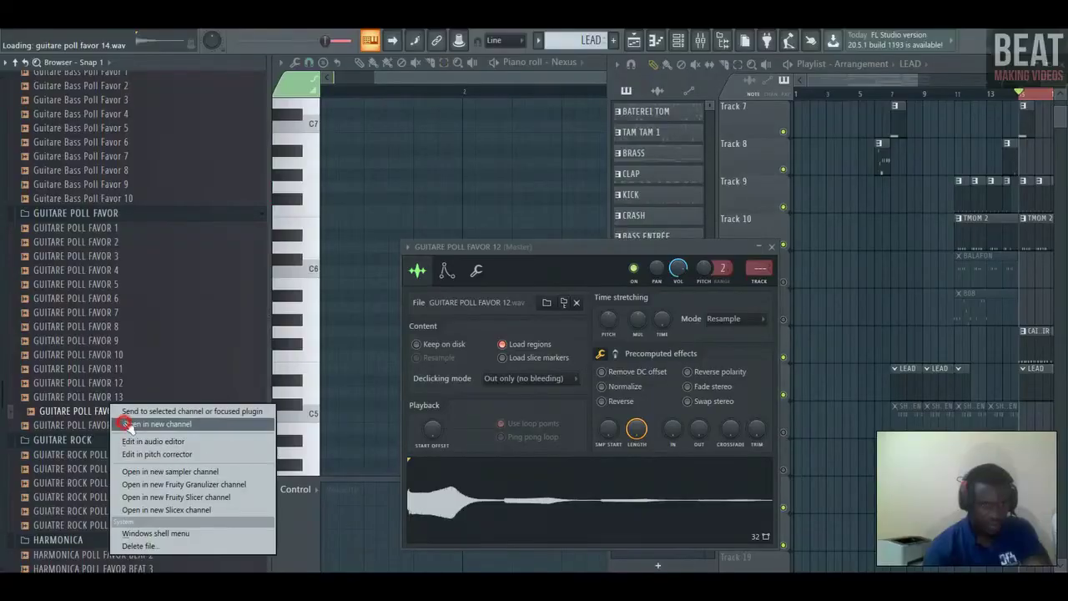
{"action": "left_click", "coordinate": [125, 423]}
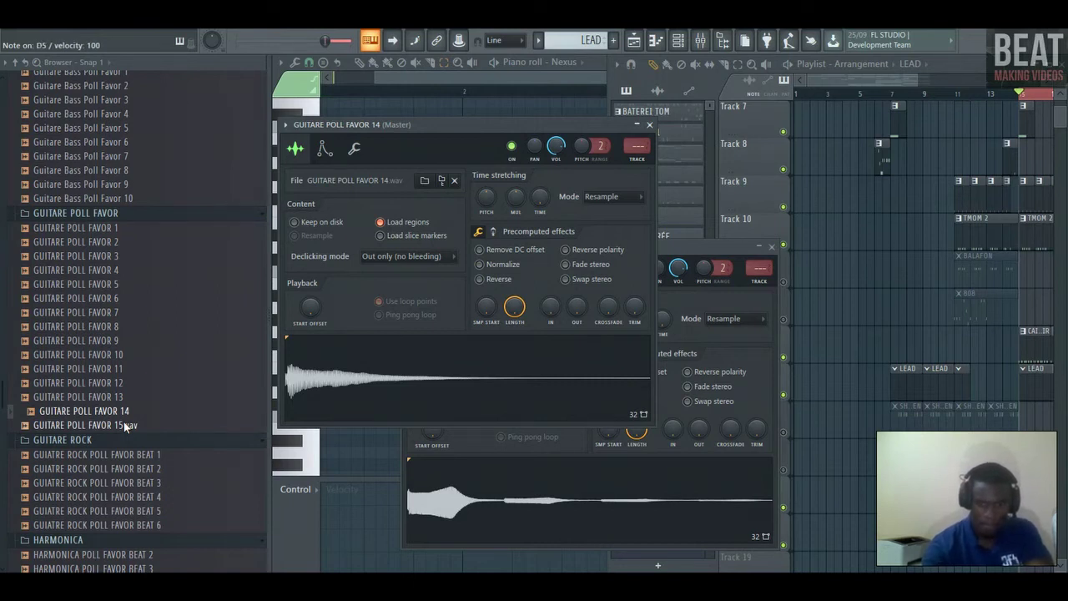
Preview GUIATRE ROCK POLL FAVOR BEAT 1, 4, 5 and 6 from the GUITARE ROCK folder
{"action": "left_click", "coordinate": [89, 455]}
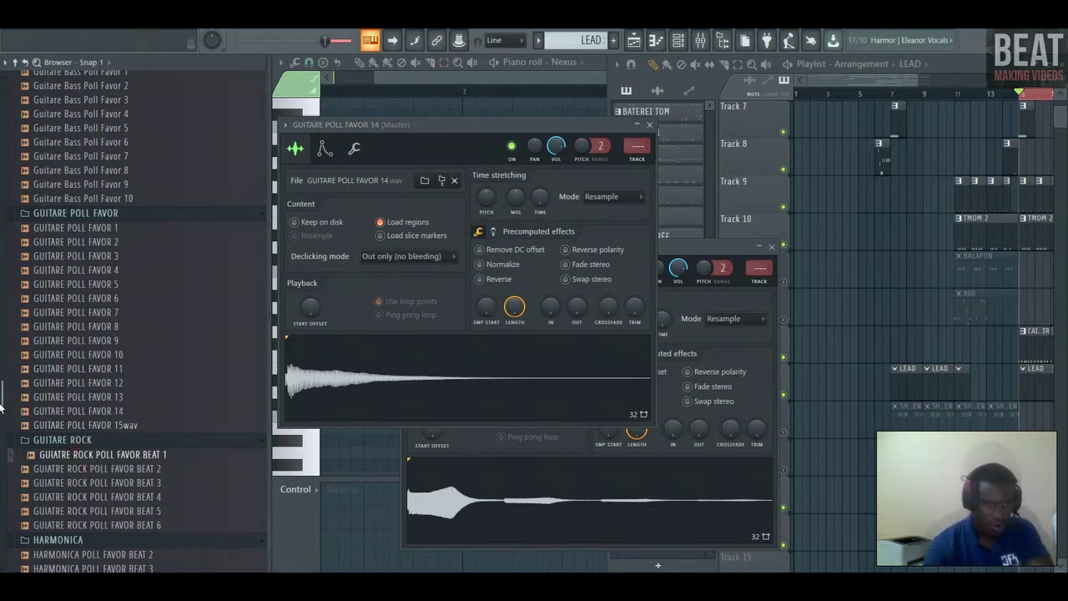
{"action": "left_click_drag", "start_coordinate": [3, 407], "coordinate": [2, 428]}
{"action": "left_click", "coordinate": [83, 428]}
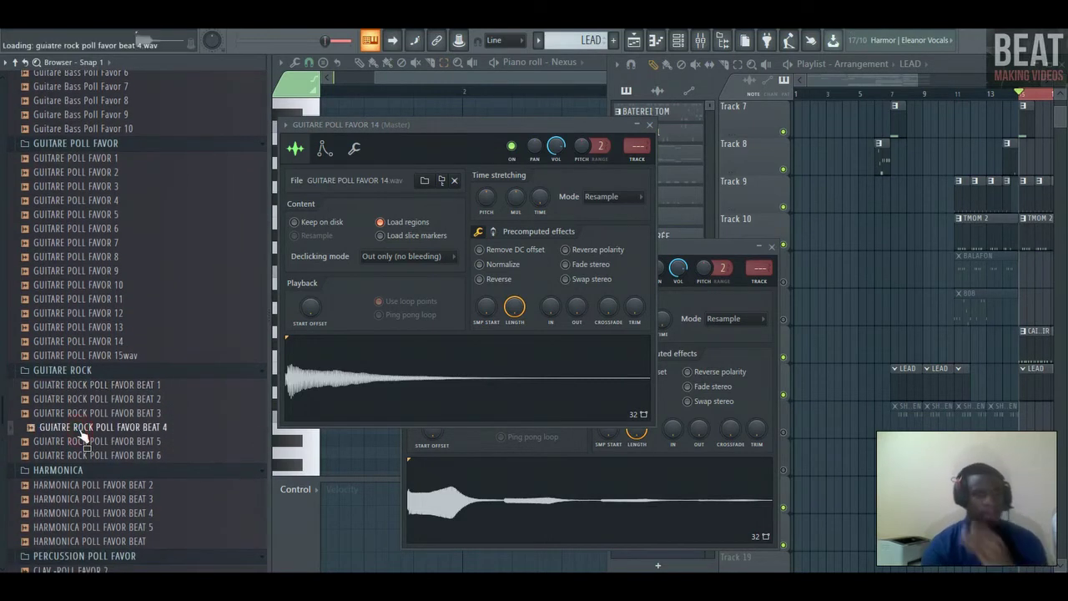
{"action": "left_click", "coordinate": [83, 441]}
{"action": "left_click", "coordinate": [83, 455]}
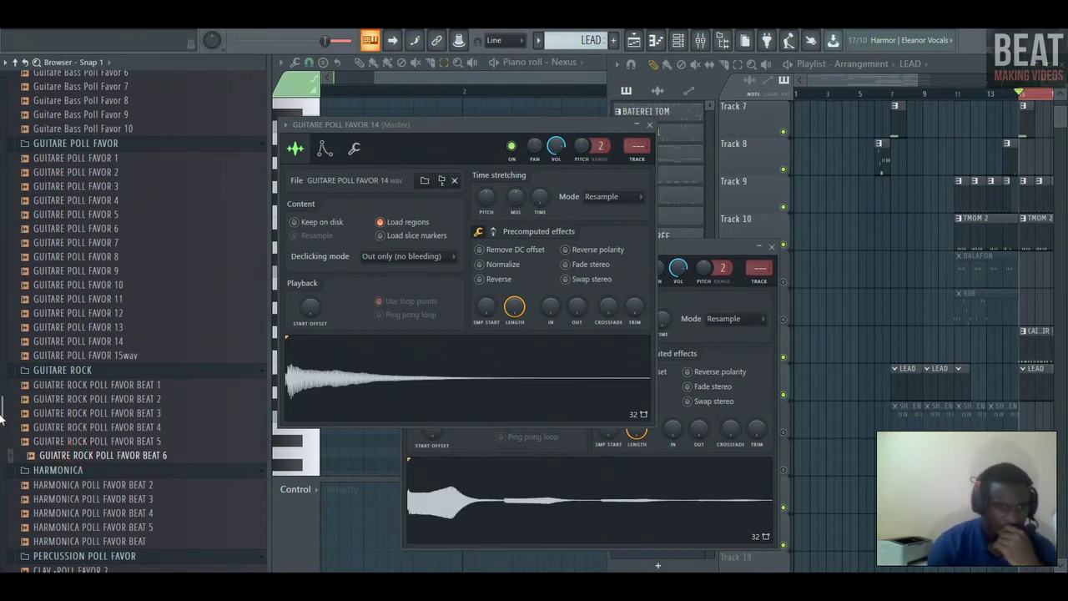
Preview HARMONICA POLL FAVOR BEAT 2 to 5 and HARMONICA POLL FAVOR BEAT from the HARMONICA folder
{"action": "left_click_drag", "start_coordinate": [2, 420], "coordinate": [7, 434]}
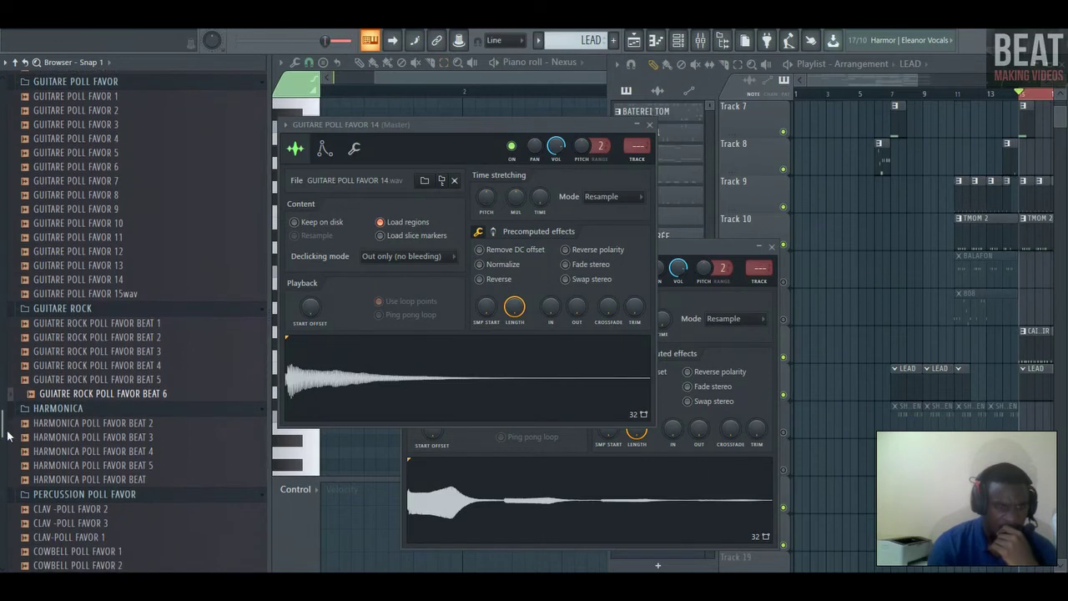
{"action": "left_click", "coordinate": [115, 423]}
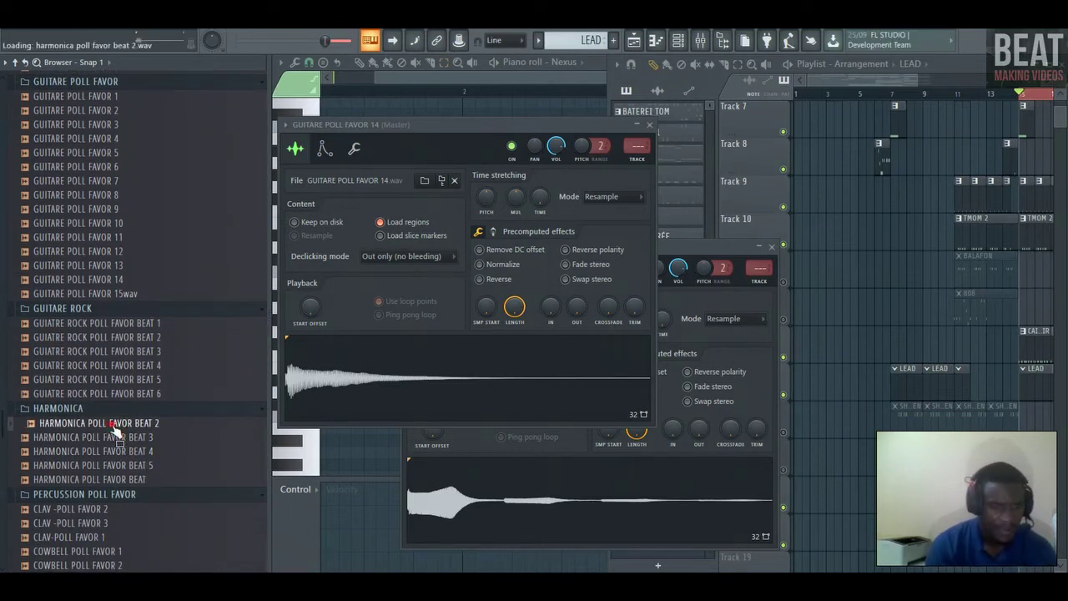
{"action": "left_click", "coordinate": [109, 437]}
{"action": "left_click", "coordinate": [106, 450]}
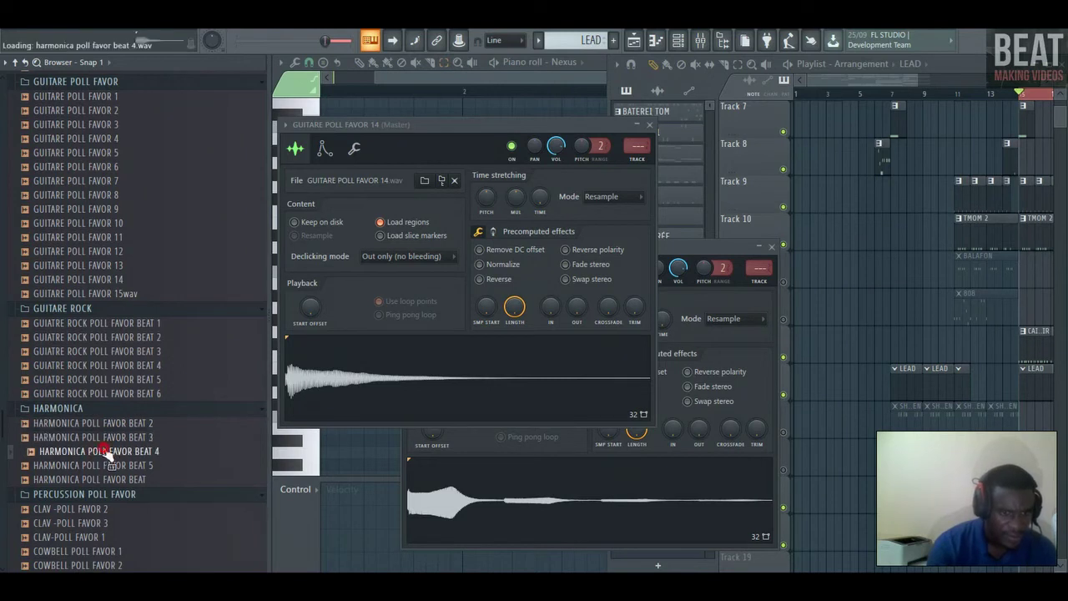
{"action": "left_click", "coordinate": [99, 465]}
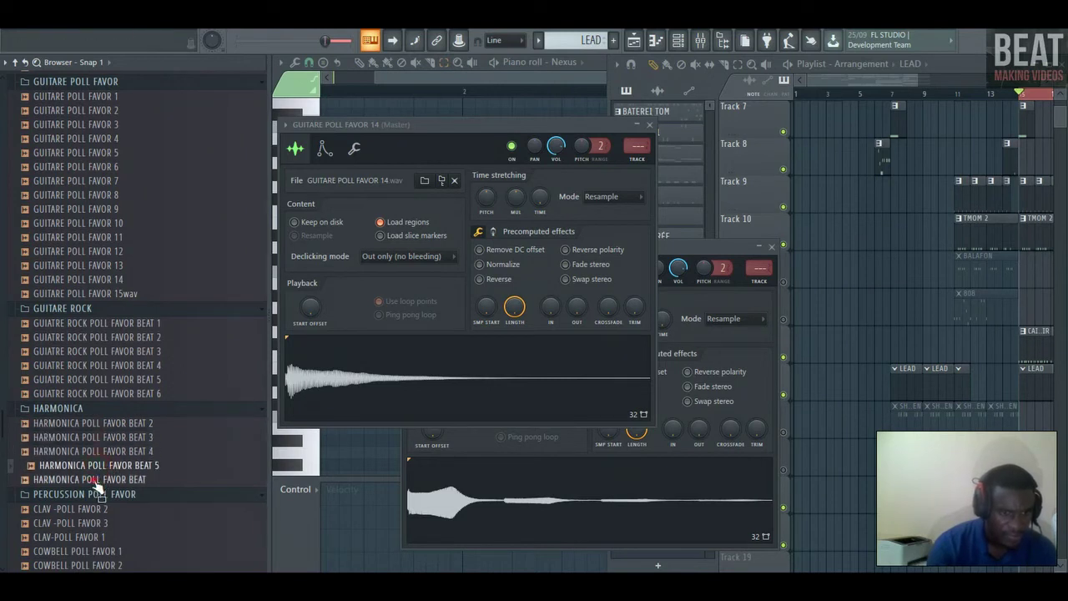
{"action": "left_click", "coordinate": [96, 480]}
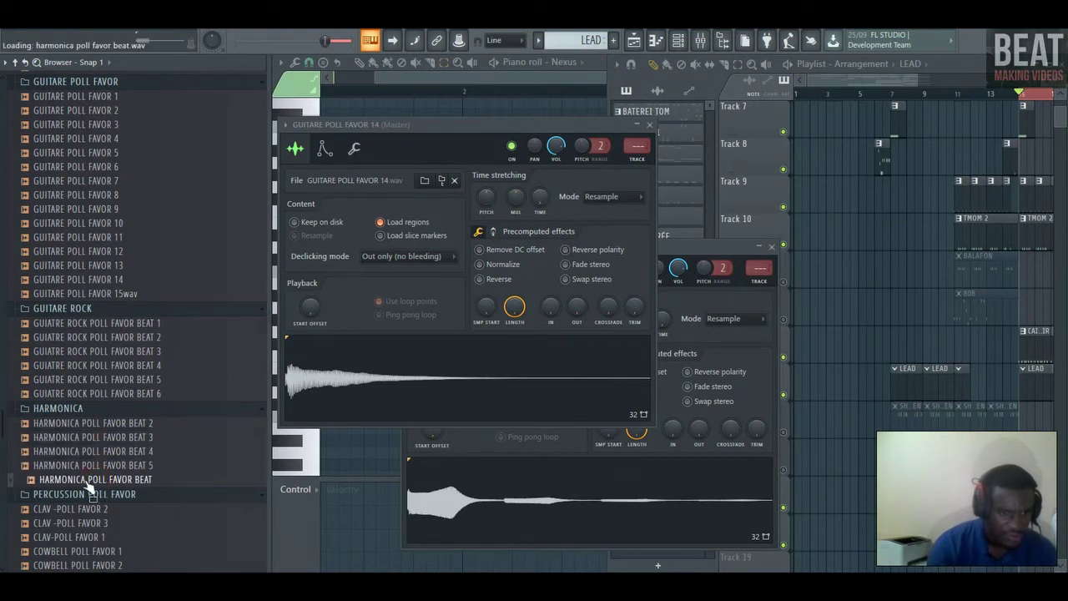
Preview the clav, cowbell and cuica samples at the start of the PERCUSSION POLL FAVOR folder
{"action": "scroll", "coordinate": [25, 417], "scroll_direction": "down", "scroll_amount": 4}
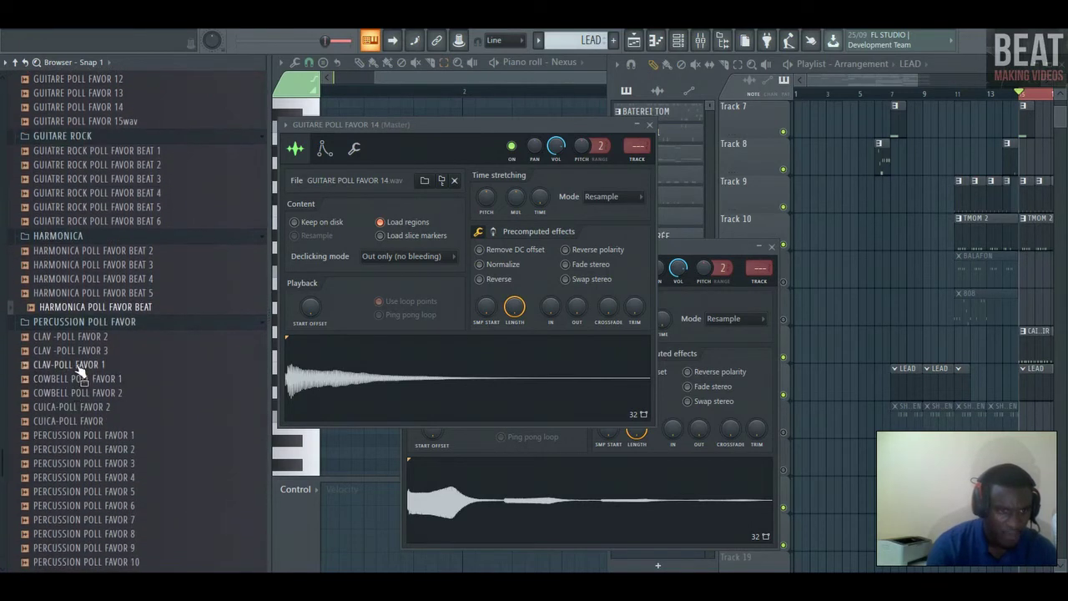
{"action": "left_click", "coordinate": [71, 365]}
{"action": "left_click", "coordinate": [84, 352]}
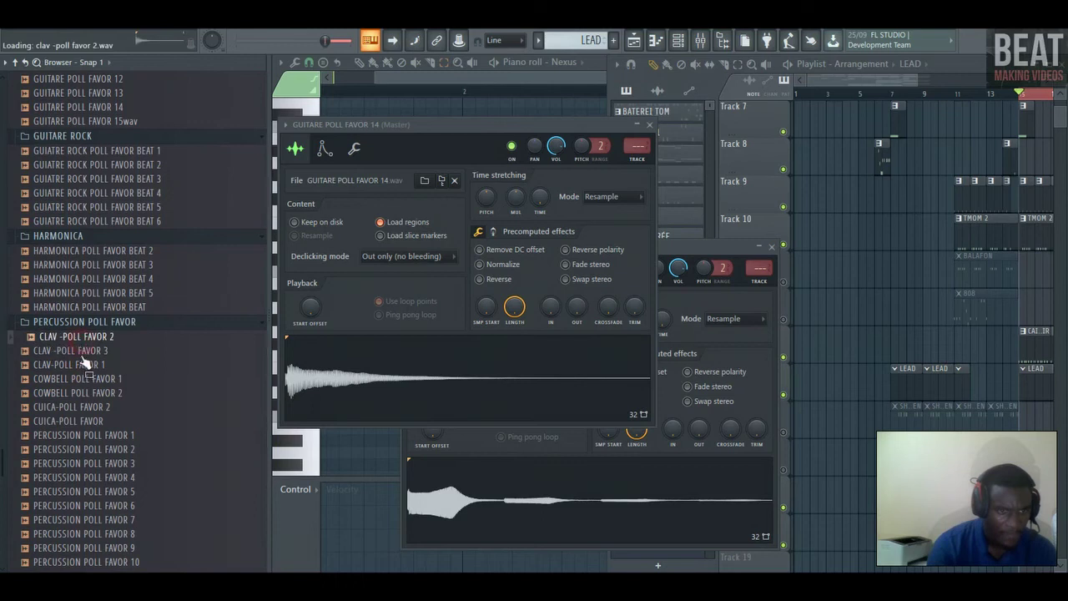
{"action": "left_click", "coordinate": [85, 379]}
{"action": "left_click", "coordinate": [84, 393]}
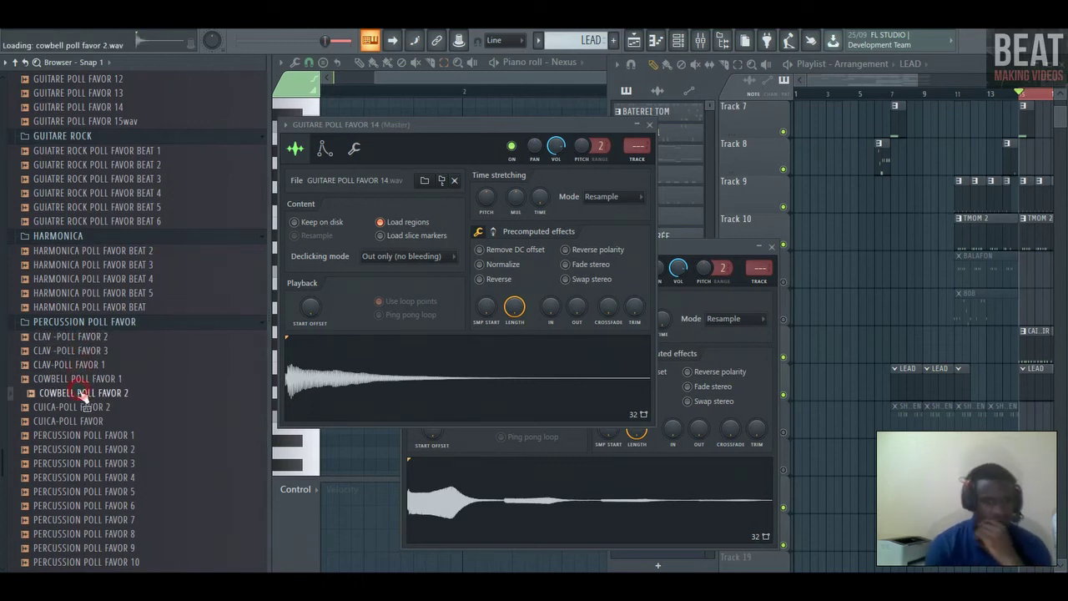
{"action": "left_click", "coordinate": [75, 407]}
{"action": "left_click", "coordinate": [73, 422]}
Preview PERCUSSION POLL FAVOR 1 to 6 from the PERCUSSION POLL FAVOR folder
{"action": "left_click", "coordinate": [73, 435]}
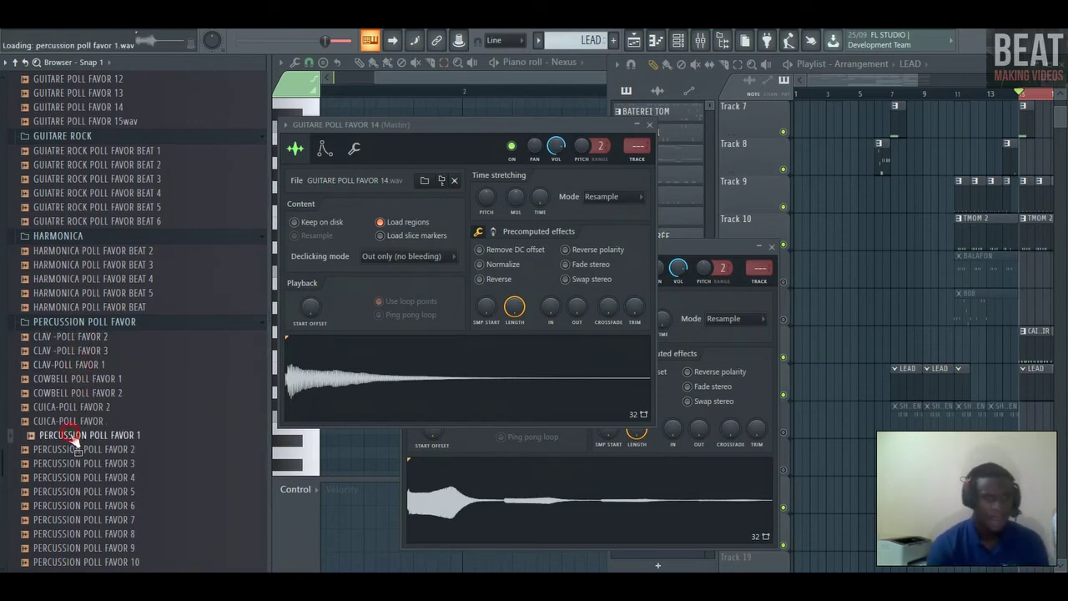
{"action": "left_click", "coordinate": [72, 450]}
{"action": "left_click", "coordinate": [70, 463]}
{"action": "left_click", "coordinate": [68, 478]}
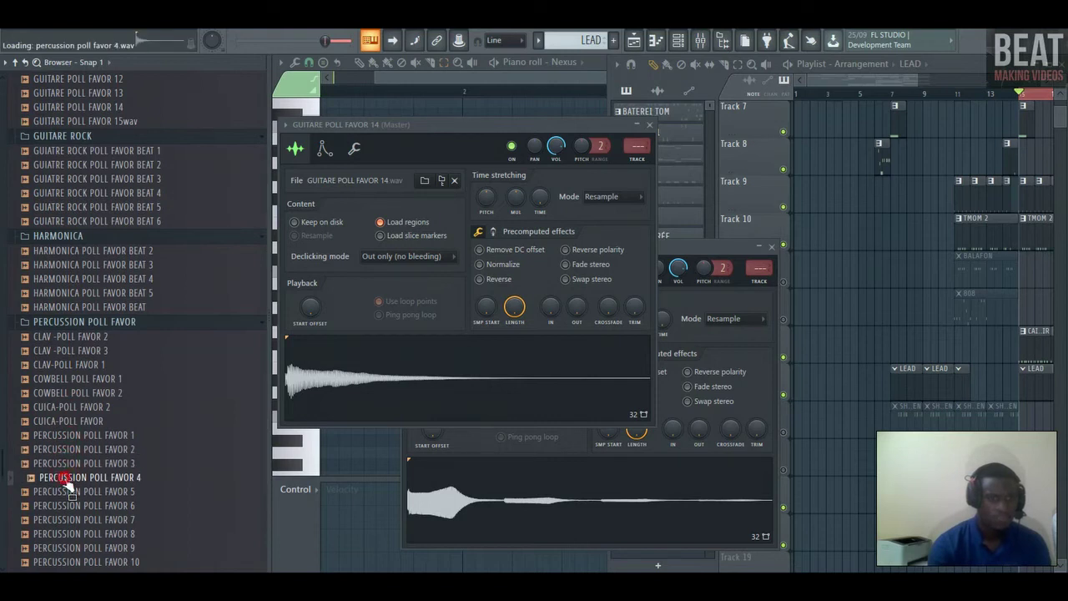
{"action": "left_click", "coordinate": [68, 492]}
{"action": "left_click", "coordinate": [67, 505]}
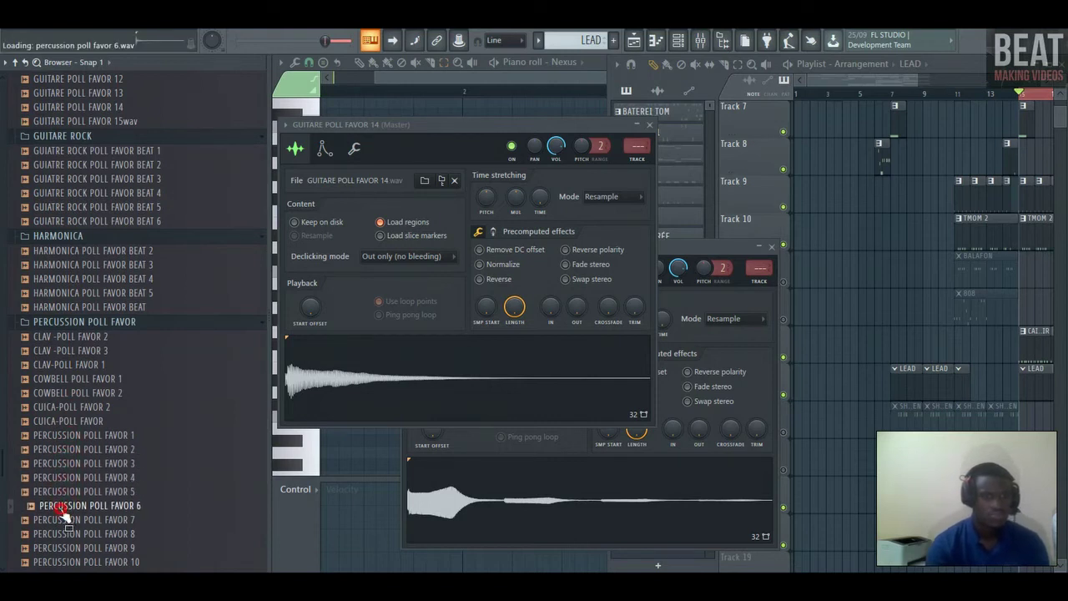
Preview PERCUSSION POLL FAVOR 7 to 11 from the PERCUSSION POLL FAVOR folder
{"action": "scroll", "coordinate": [1, 480], "scroll_direction": "down", "scroll_amount": 3}
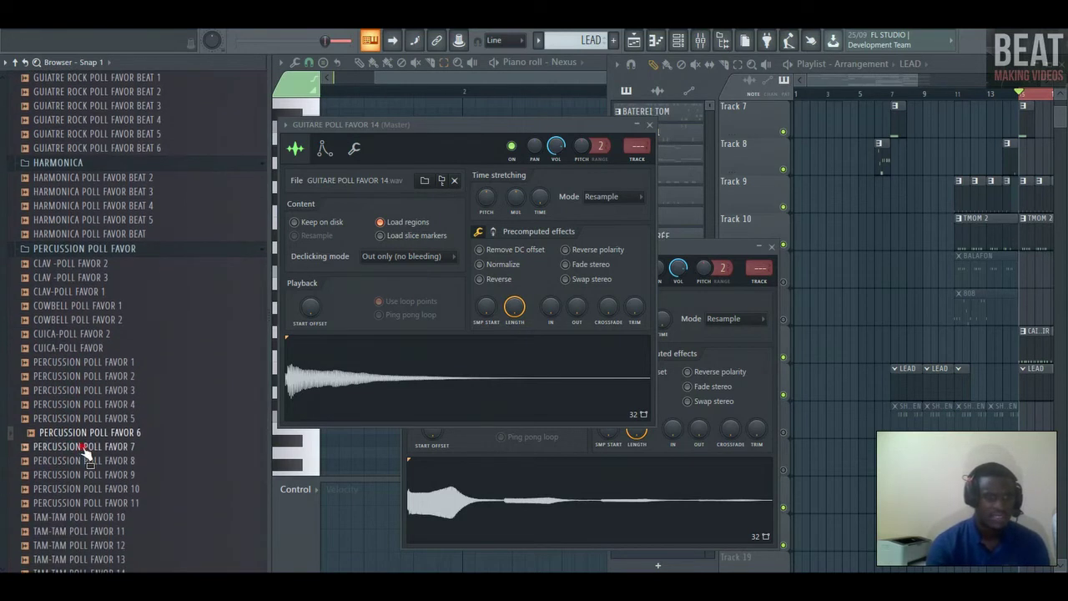
{"action": "left_click", "coordinate": [71, 447]}
{"action": "left_click", "coordinate": [73, 461]}
{"action": "left_click", "coordinate": [71, 475]}
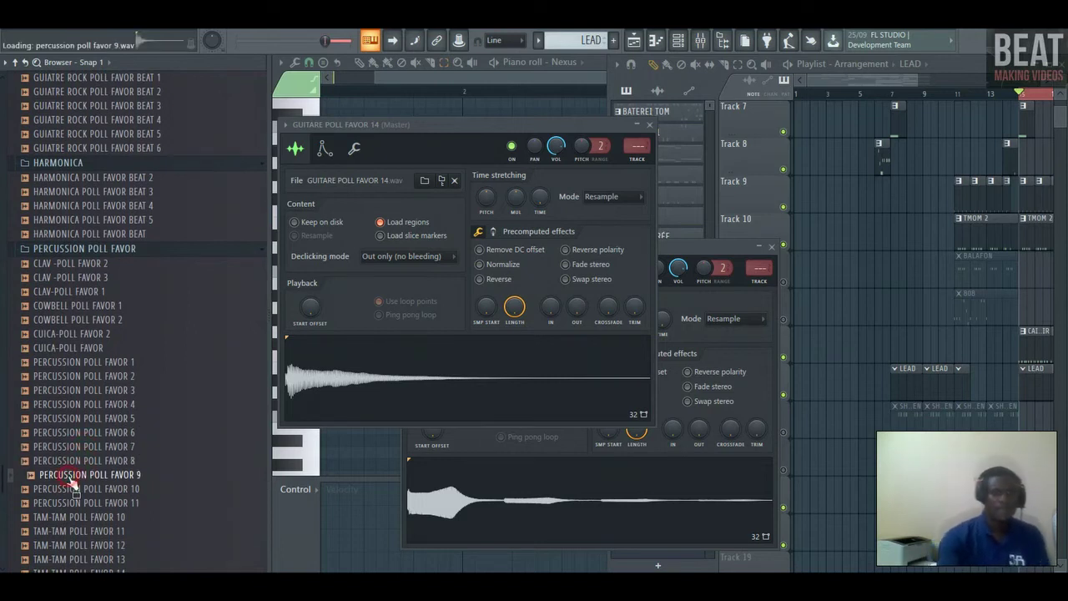
{"action": "left_click", "coordinate": [70, 489]}
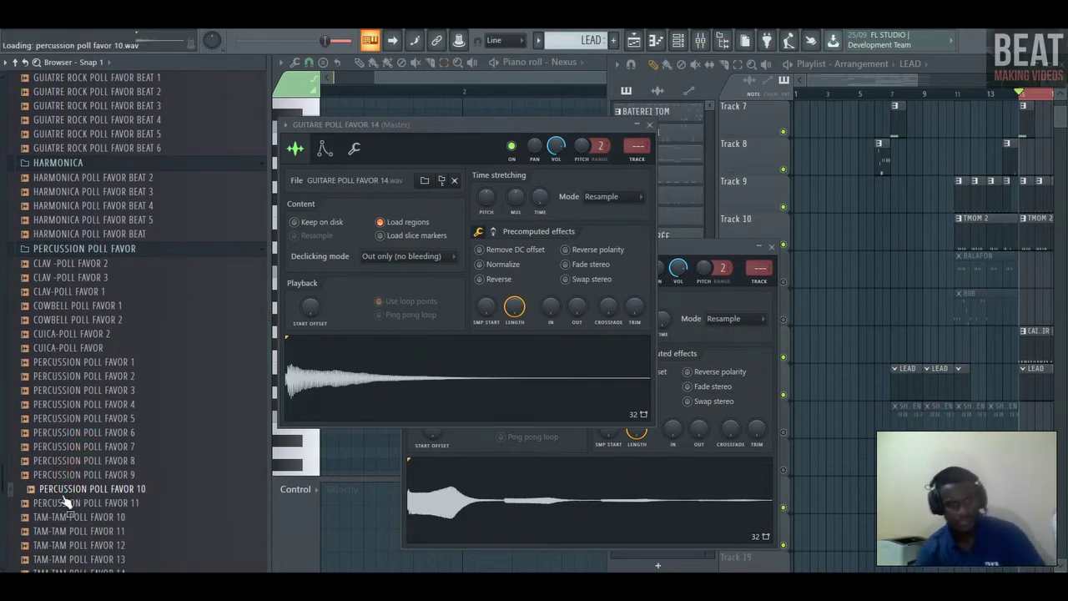
{"action": "left_click", "coordinate": [63, 503]}
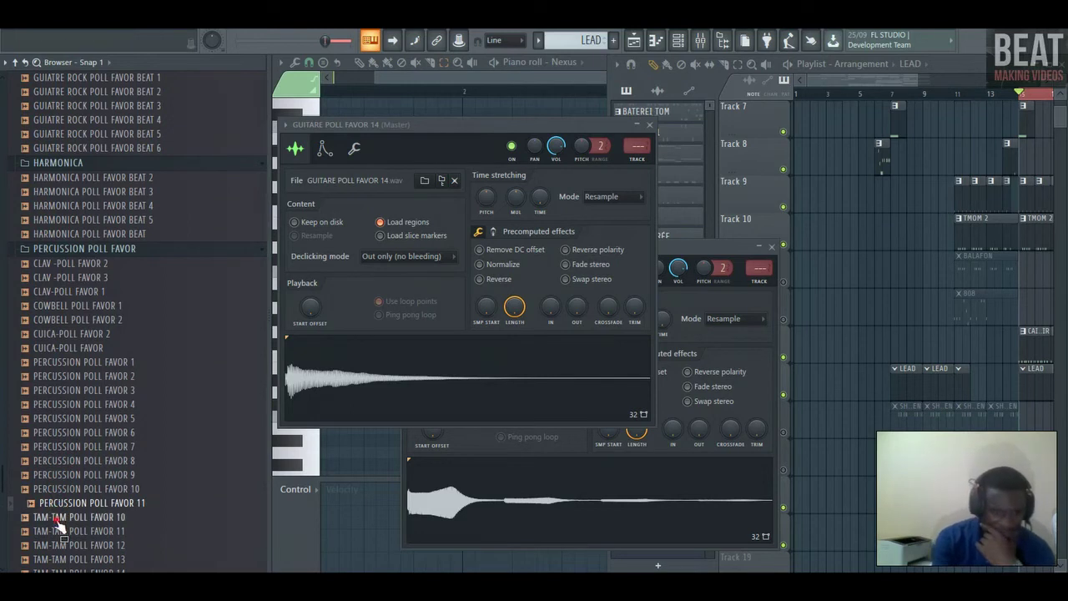
Preview TAM-TAM POLL FAVOR 10, 13, 14 and 19, and VOIX POLL FAVOR 2
{"action": "left_click", "coordinate": [53, 518]}
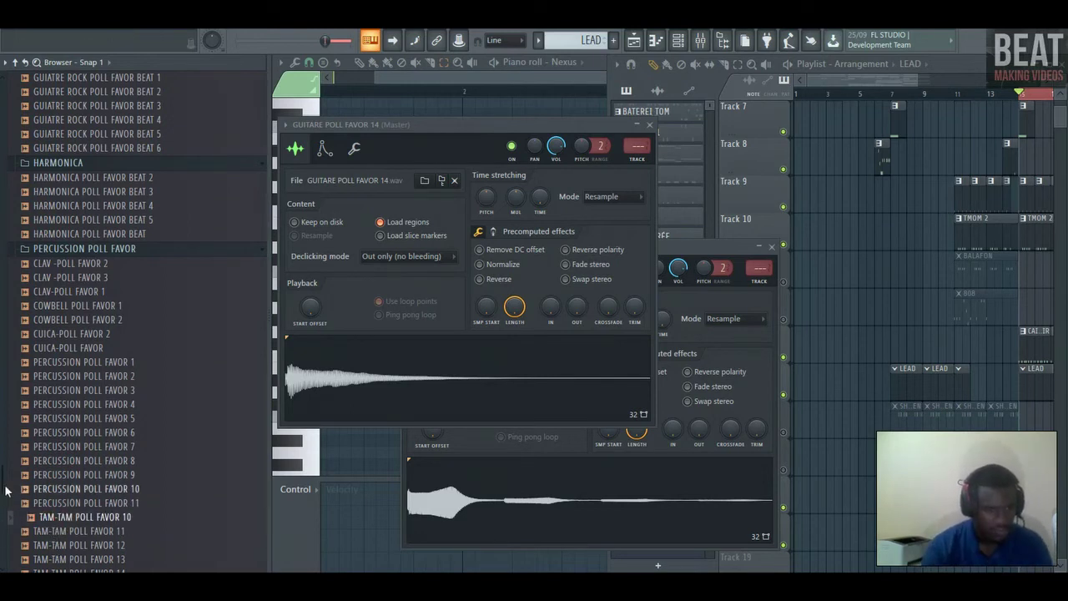
{"action": "scroll", "coordinate": [50, 518], "scroll_direction": "down", "scroll_amount": 2}
{"action": "left_click", "coordinate": [73, 501]}
{"action": "left_click", "coordinate": [75, 487]}
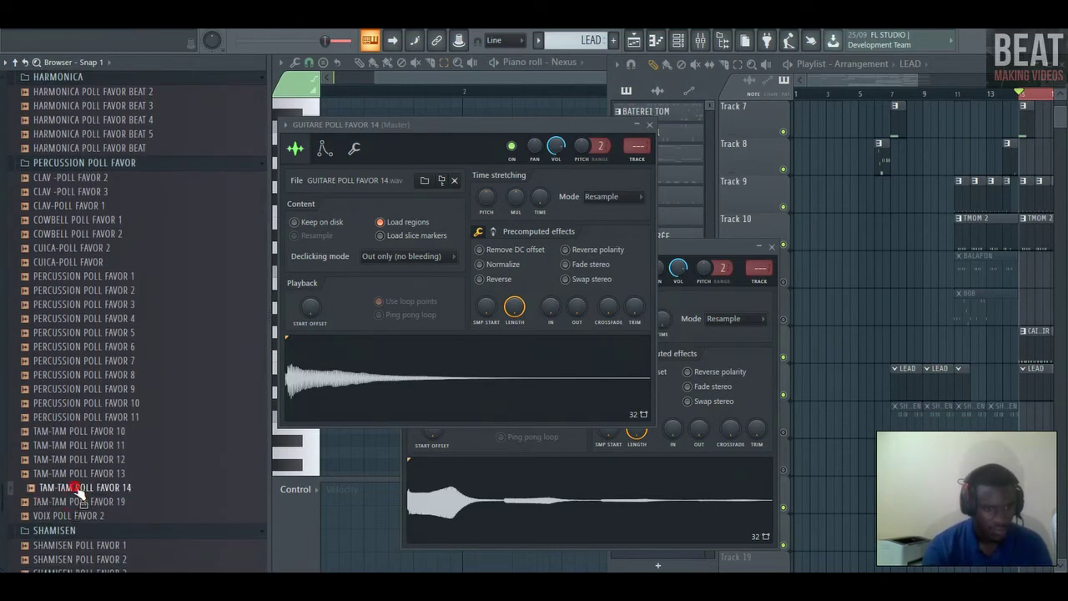
{"action": "left_click", "coordinate": [83, 473]}
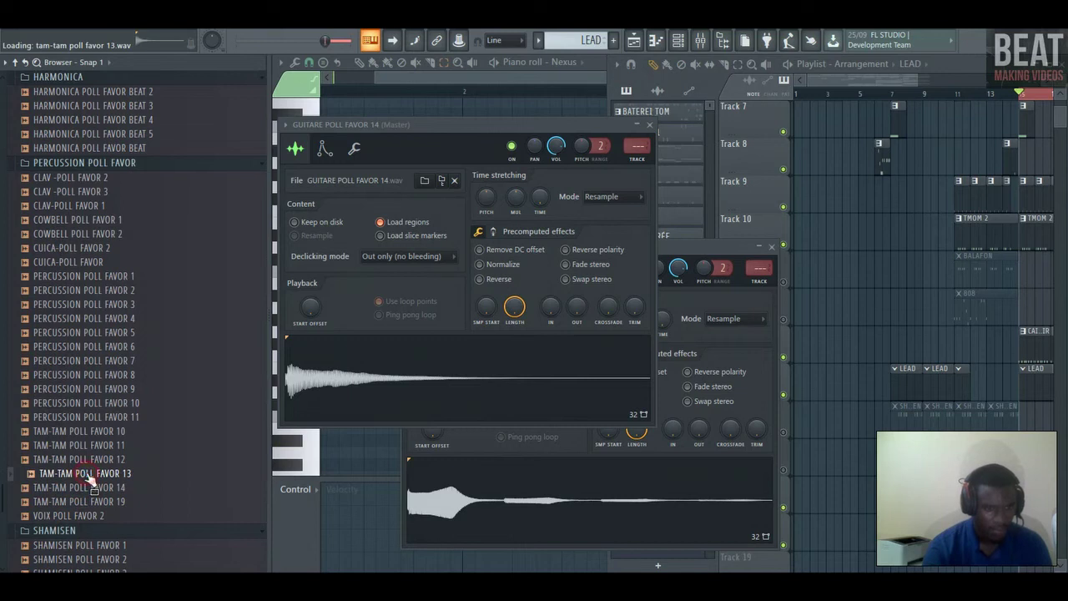
{"action": "left_click", "coordinate": [85, 489]}
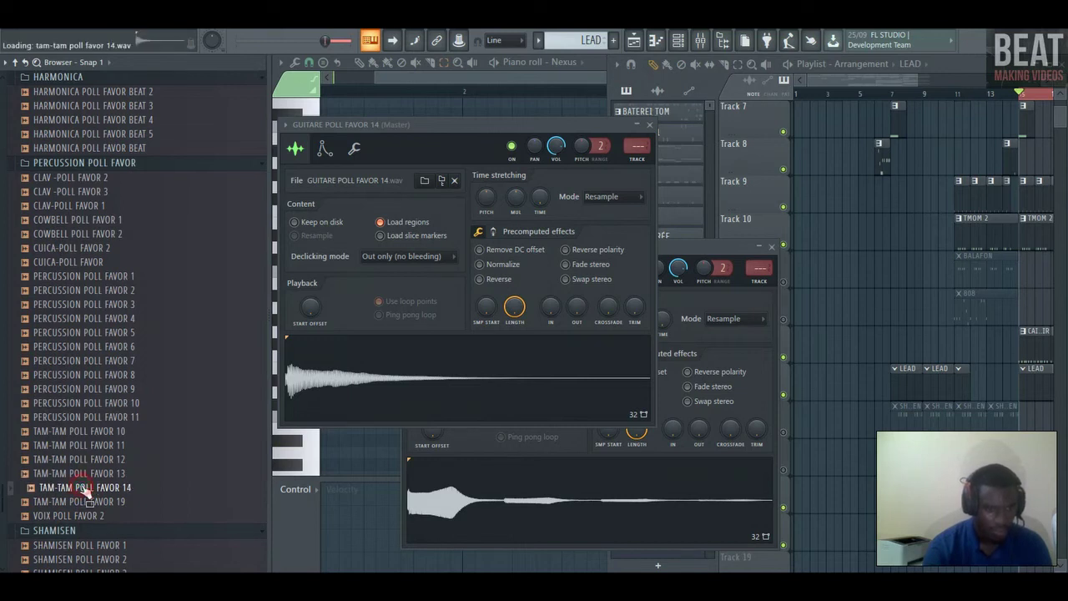
{"action": "left_click", "coordinate": [82, 502]}
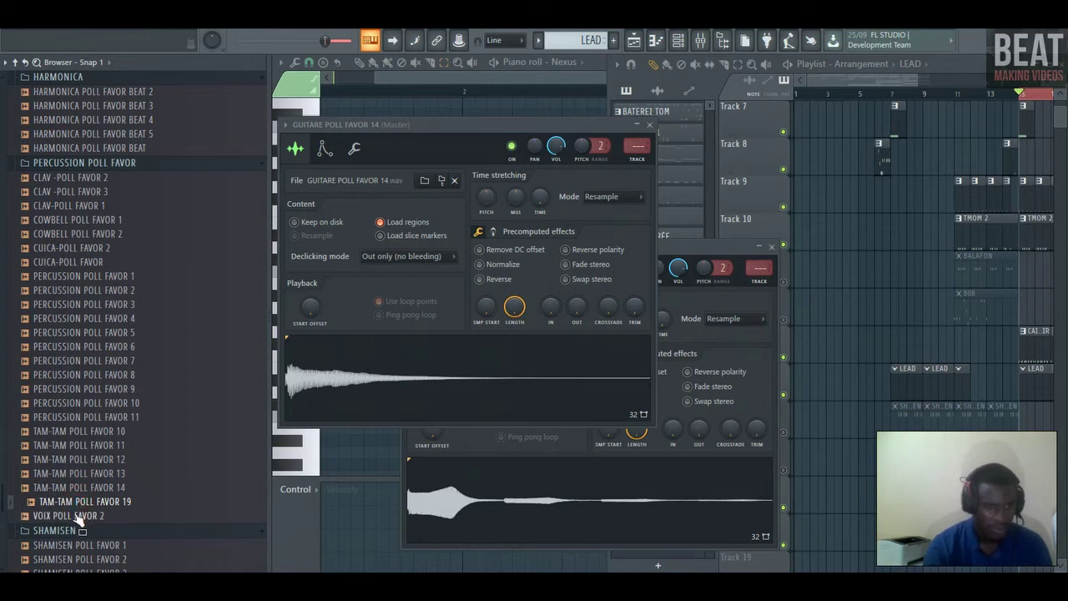
{"action": "left_click", "coordinate": [77, 515]}
Preview SHAMISEN POLL FAVOR 1 to 3 from the SHAMISEN folder
{"action": "scroll", "coordinate": [3, 501], "scroll_direction": "down", "scroll_amount": 2}
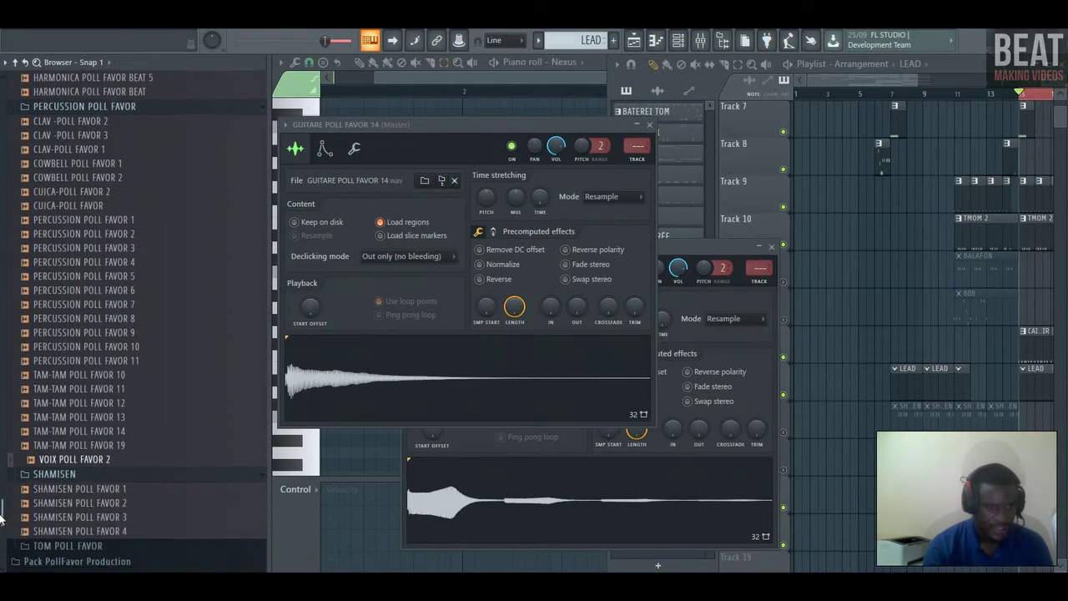
{"action": "left_click", "coordinate": [86, 453]}
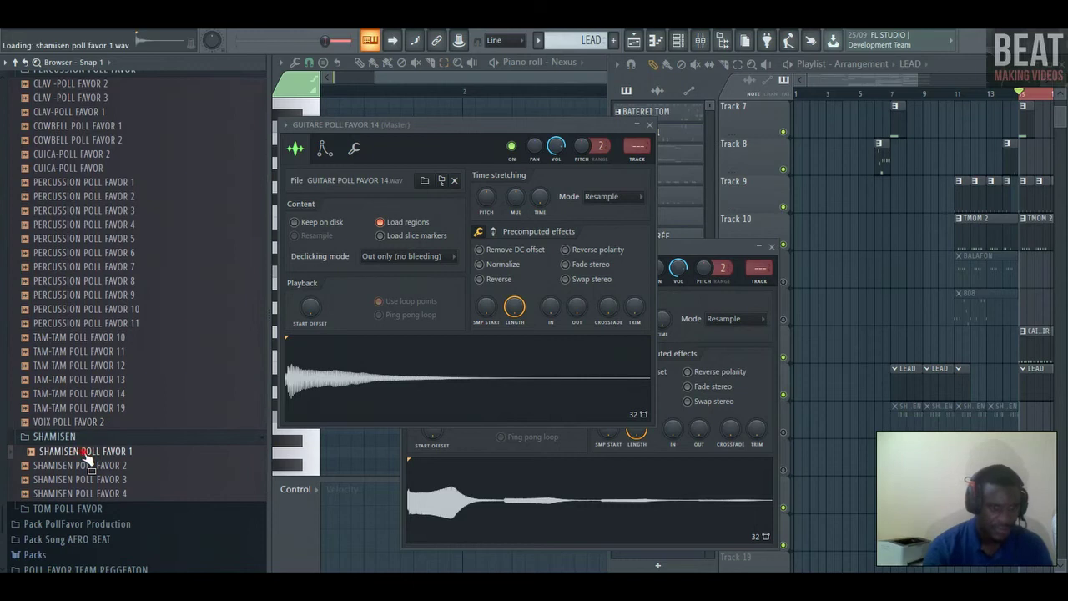
{"action": "left_click", "coordinate": [84, 466]}
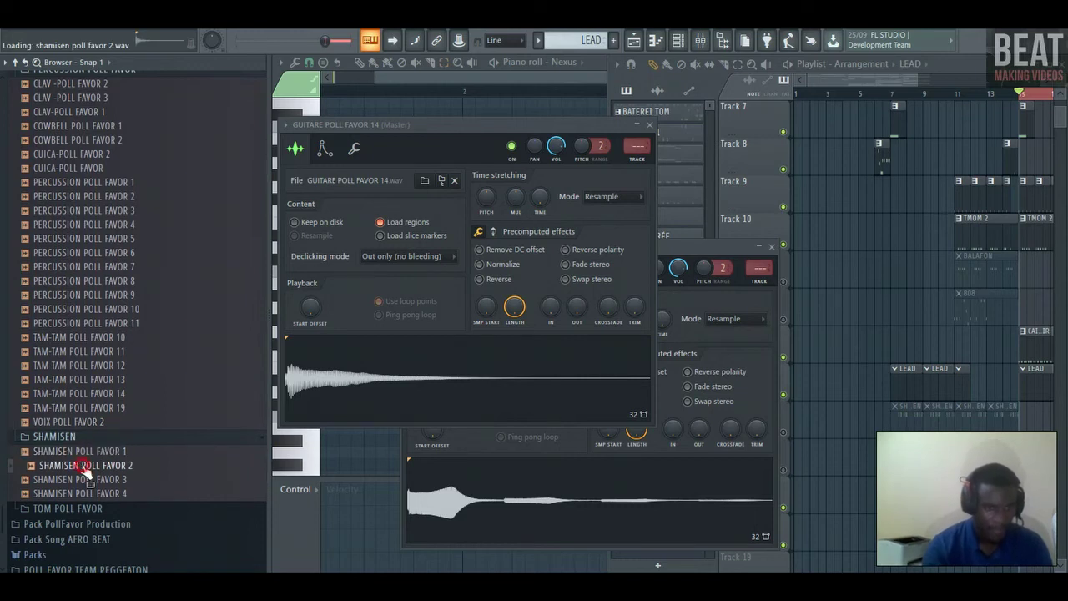
{"action": "left_click", "coordinate": [85, 479]}
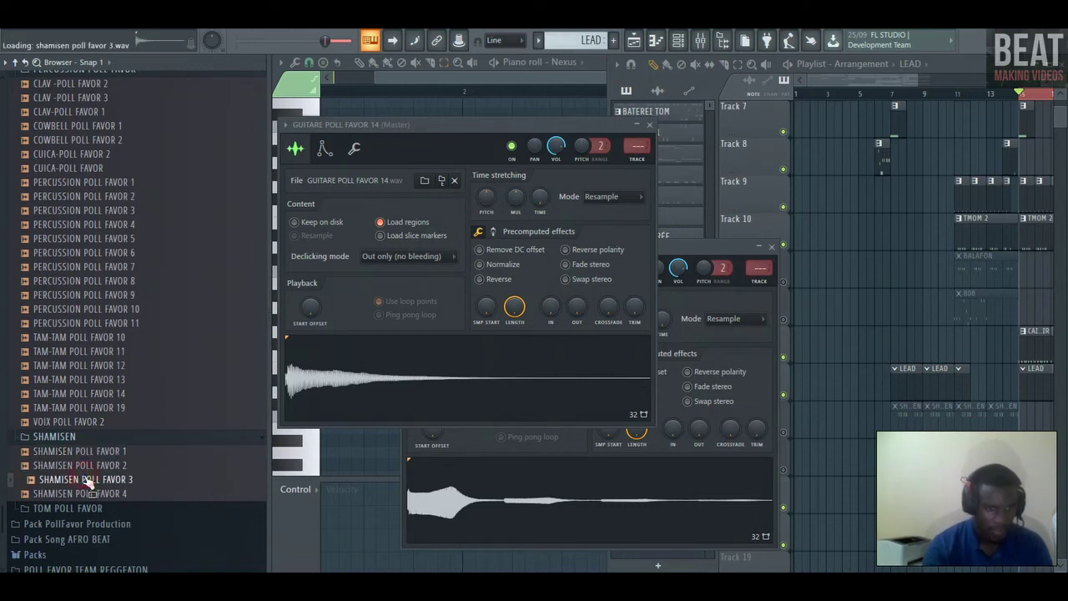
Open SHAMISEN POLL FAVOR 3 in a new sampler channel and preview SHAMISEN POLL FAVOR 4
{"action": "right_click", "coordinate": [88, 480]}
{"action": "left_click", "coordinate": [134, 435]}
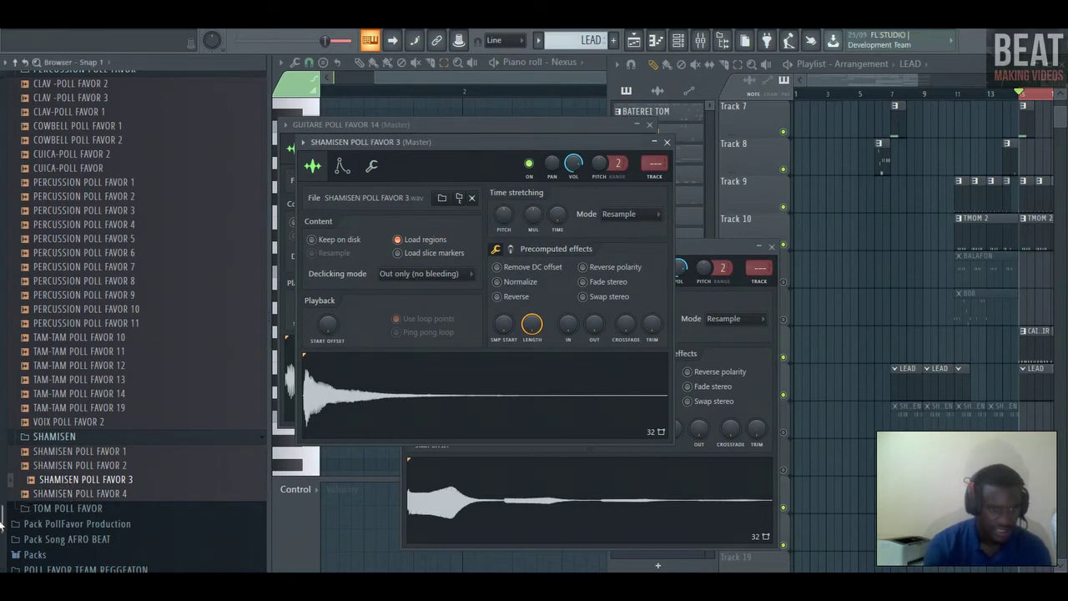
{"action": "left_click", "coordinate": [40, 493]}
Expand the TOM POLL FAVOR folder and preview TAM-TAM 4 and TOM POLL FAVOR 3 to 6
{"action": "left_click", "coordinate": [48, 485]}
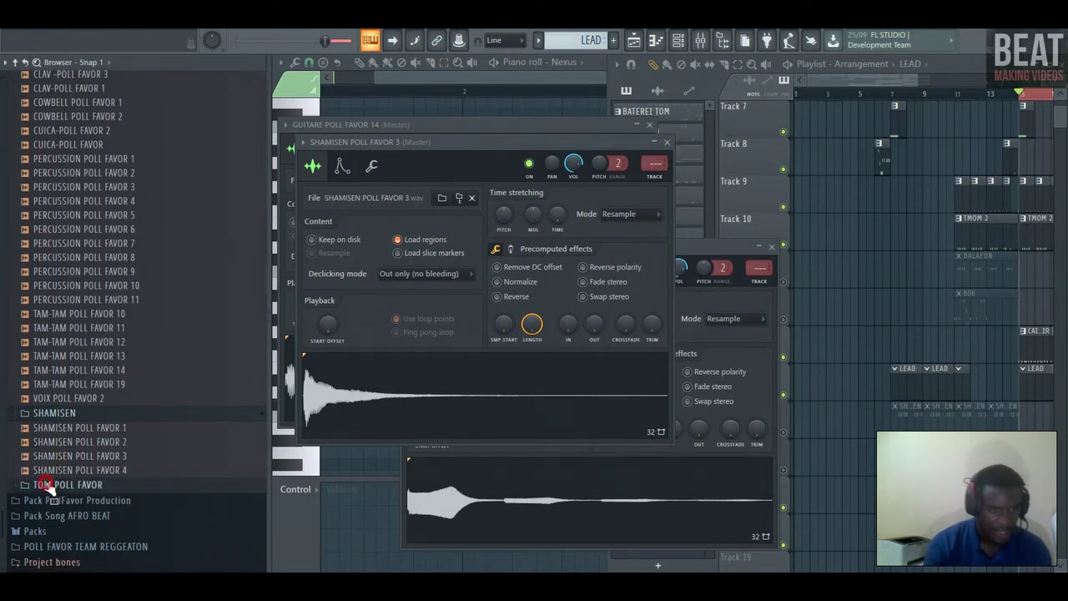
{"action": "left_click", "coordinate": [67, 427]}
{"action": "left_click", "coordinate": [57, 442]}
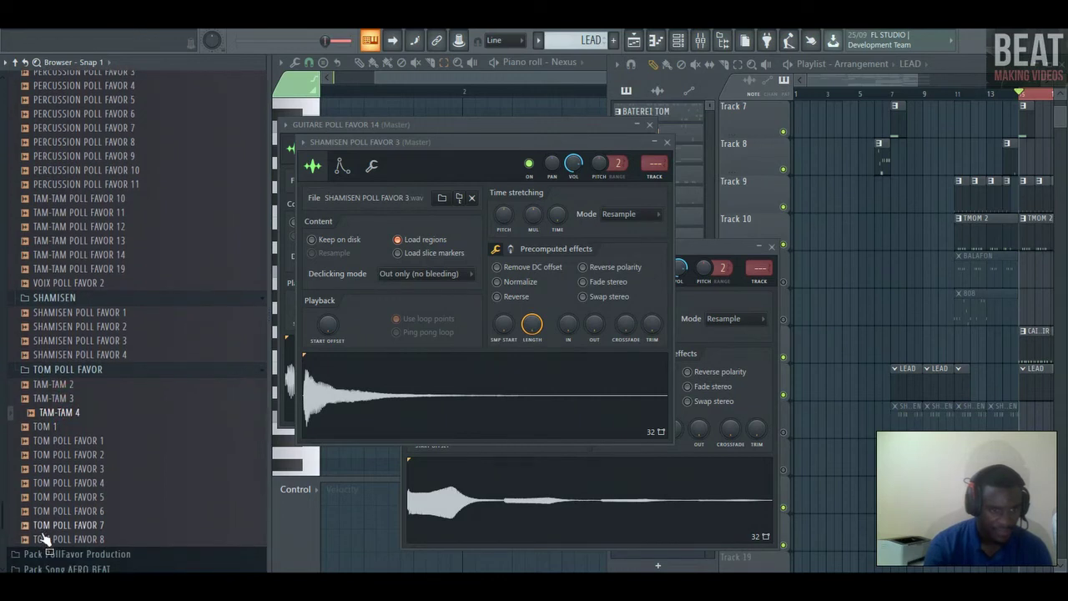
{"action": "left_click", "coordinate": [55, 498]}
{"action": "left_click", "coordinate": [58, 484]}
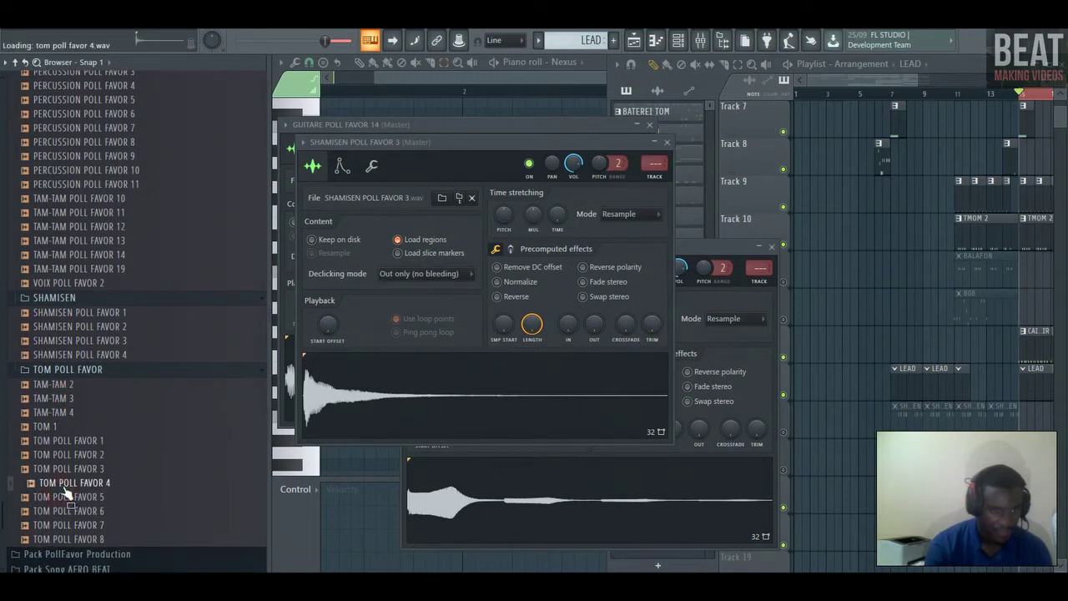
{"action": "left_click", "coordinate": [65, 497]}
{"action": "left_click", "coordinate": [63, 511]}
{"action": "left_click", "coordinate": [60, 468]}
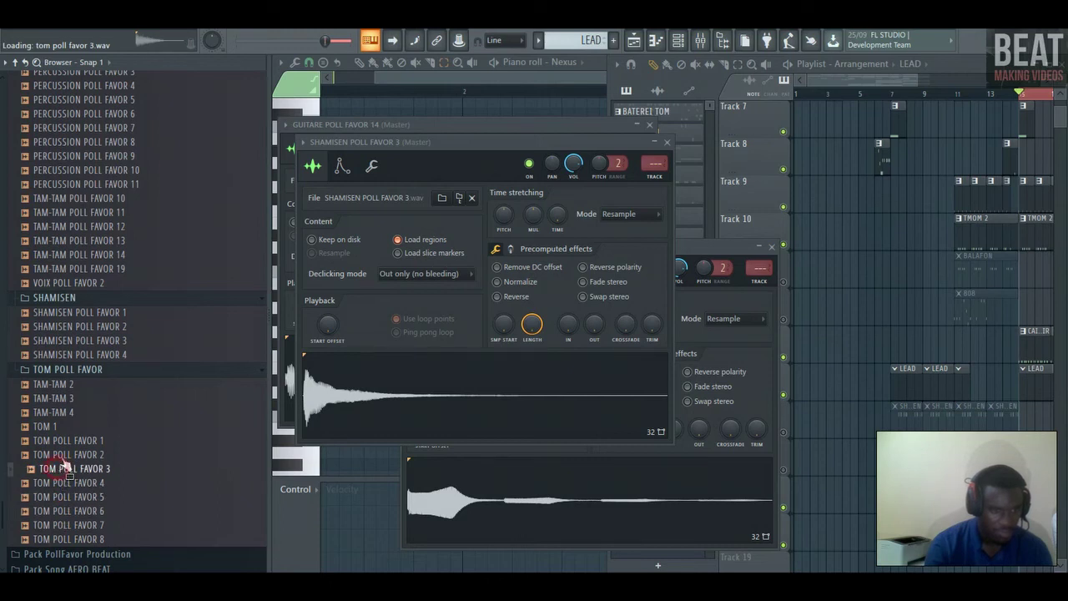
{"action": "left_click", "coordinate": [63, 482]}
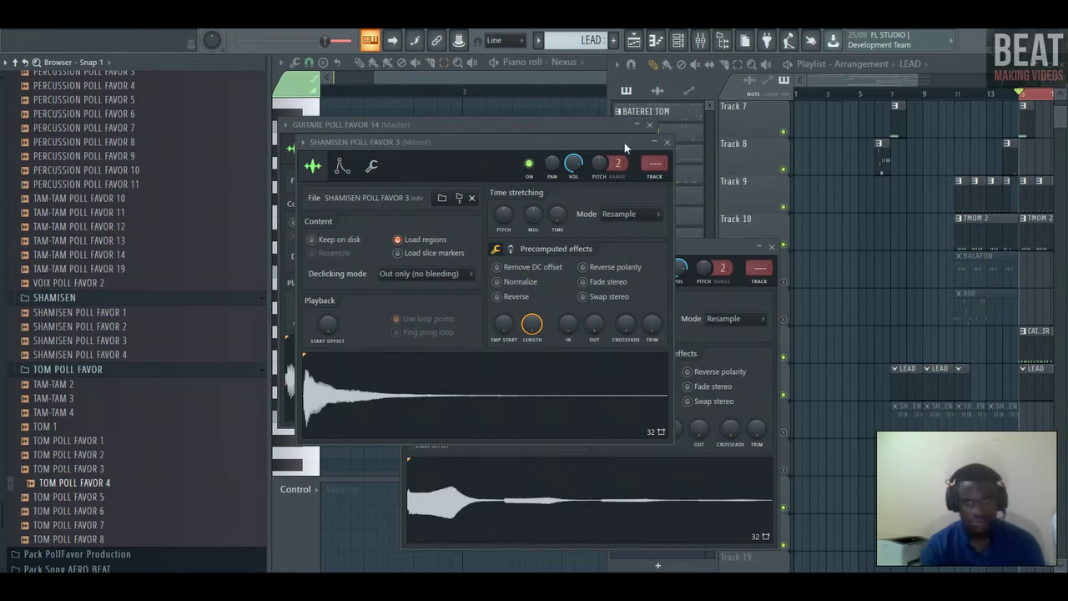
Close the three open sampler windows and the piano roll, and hide the browser so the playlist fills the workspace
{"action": "left_click", "coordinate": [657, 144]}
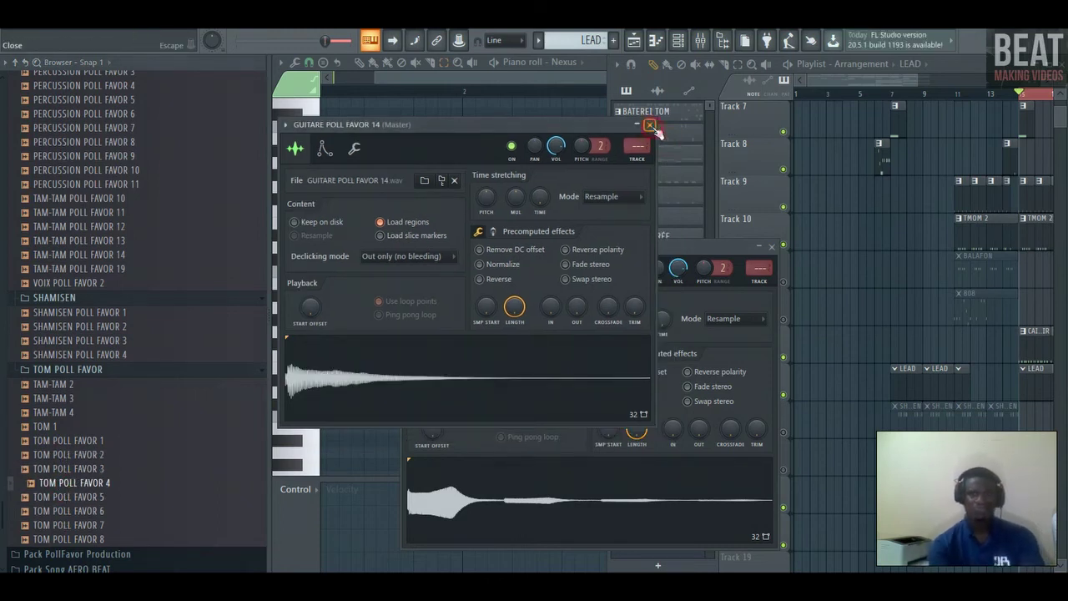
{"action": "left_click", "coordinate": [650, 126]}
{"action": "left_click", "coordinate": [773, 249]}
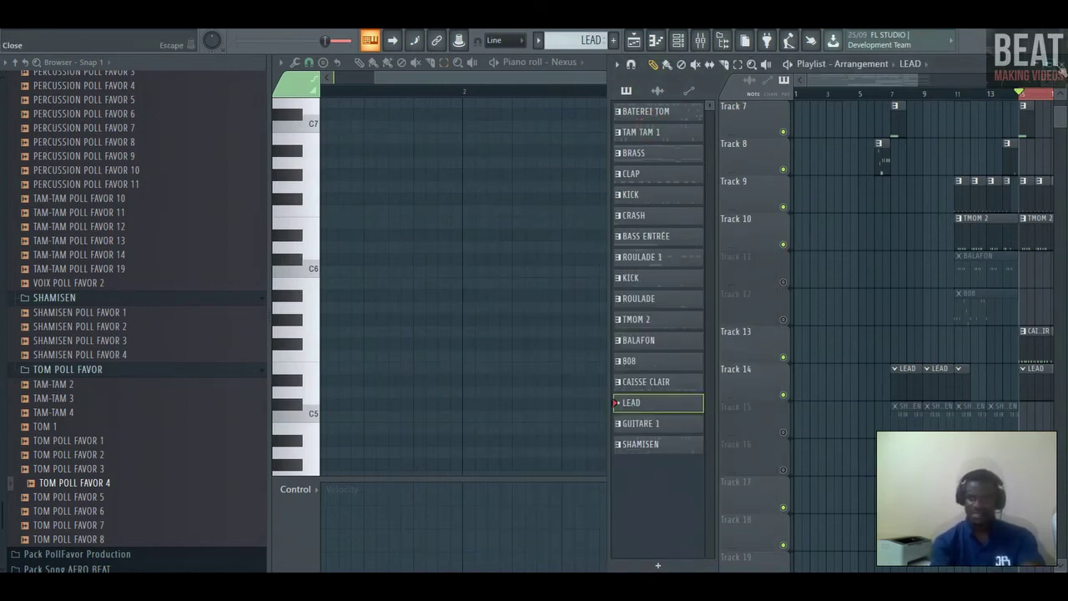
{"action": "left_click", "coordinate": [601, 62]}
{"action": "key", "text": "alt+F8"}
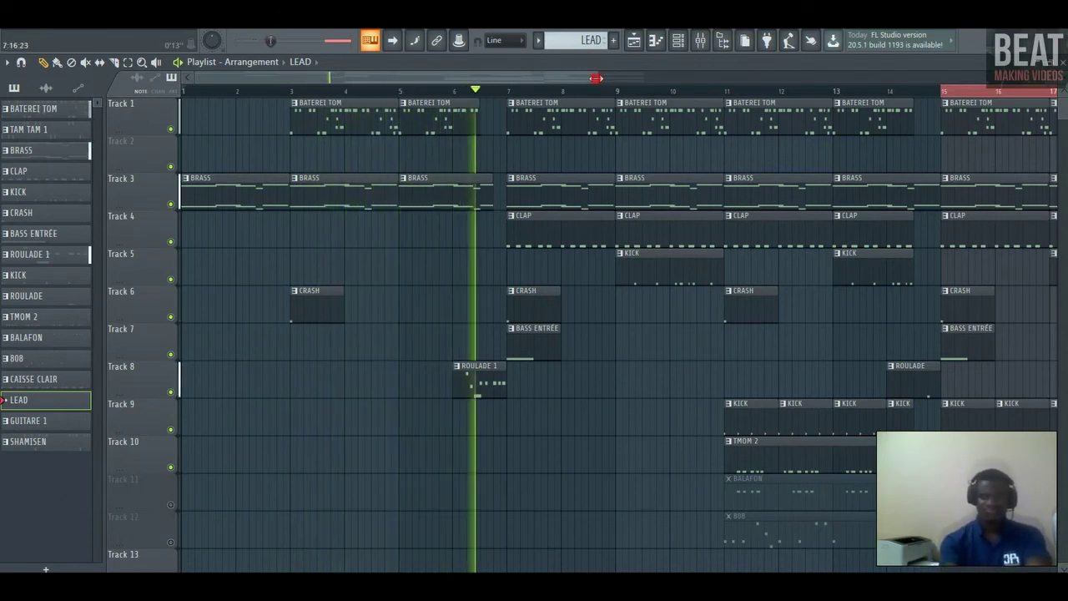
Fit the whole arrangement into the playlist view and review its tracks down to Track 16 during playback
{"action": "left_click_drag", "start_coordinate": [592, 77], "coordinate": [655, 76]}
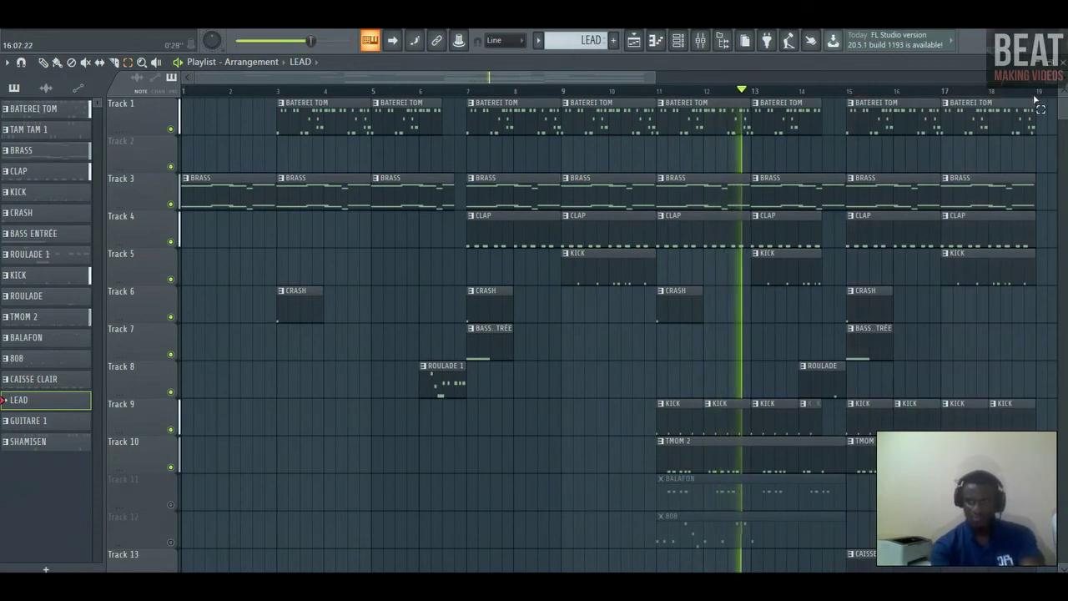
{"action": "scroll", "coordinate": [585, 334], "scroll_direction": "down", "scroll_amount": 3}
{"action": "scroll", "coordinate": [585, 334], "scroll_direction": "down", "scroll_amount": 4}
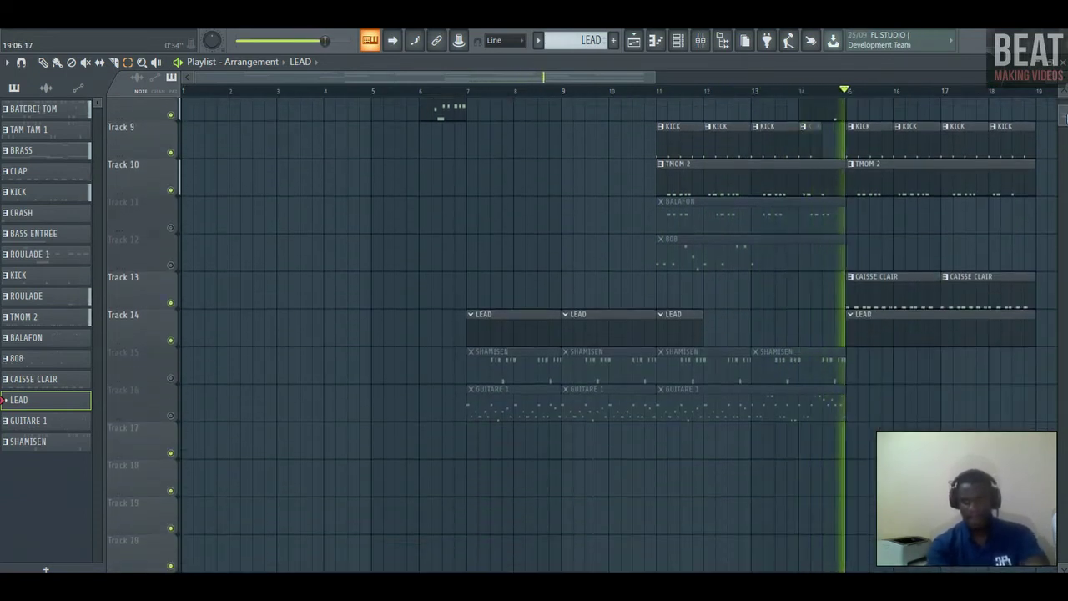
{"action": "scroll", "coordinate": [585, 334], "scroll_direction": "up", "scroll_amount": 4}
{"action": "scroll", "coordinate": [584, 334], "scroll_direction": "up", "scroll_amount": 4}
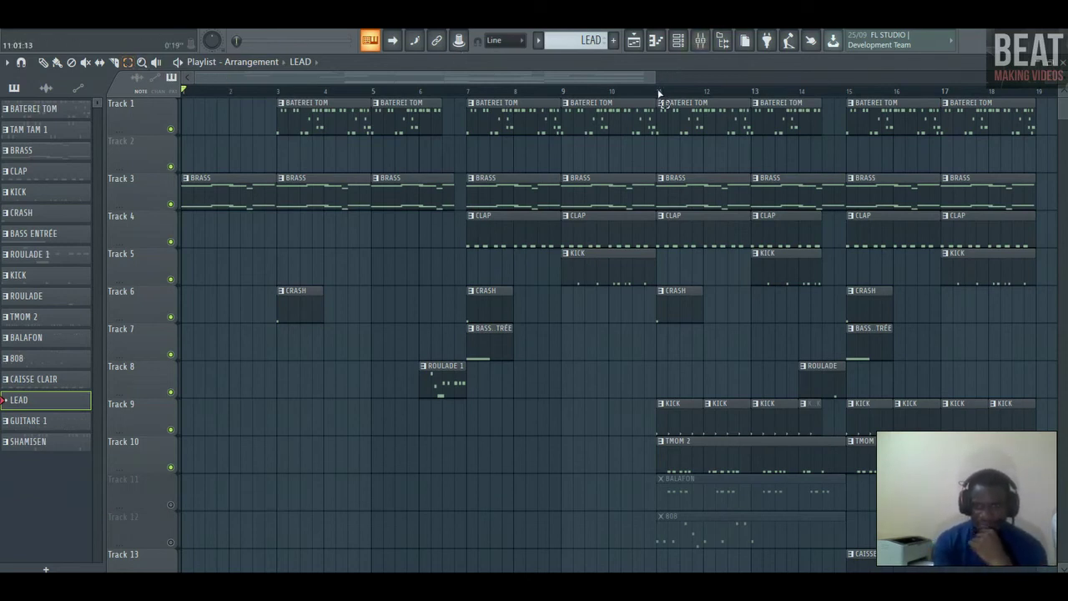
Loop bars 7 to 11 of the playlist with BRASS muted and the SHAMISEN and GUITARE 1 tracks unmuted
{"action": "left_click_drag", "start_coordinate": [659, 91], "coordinate": [738, 104]}
{"action": "left_click_drag", "start_coordinate": [656, 92], "coordinate": [467, 92]}
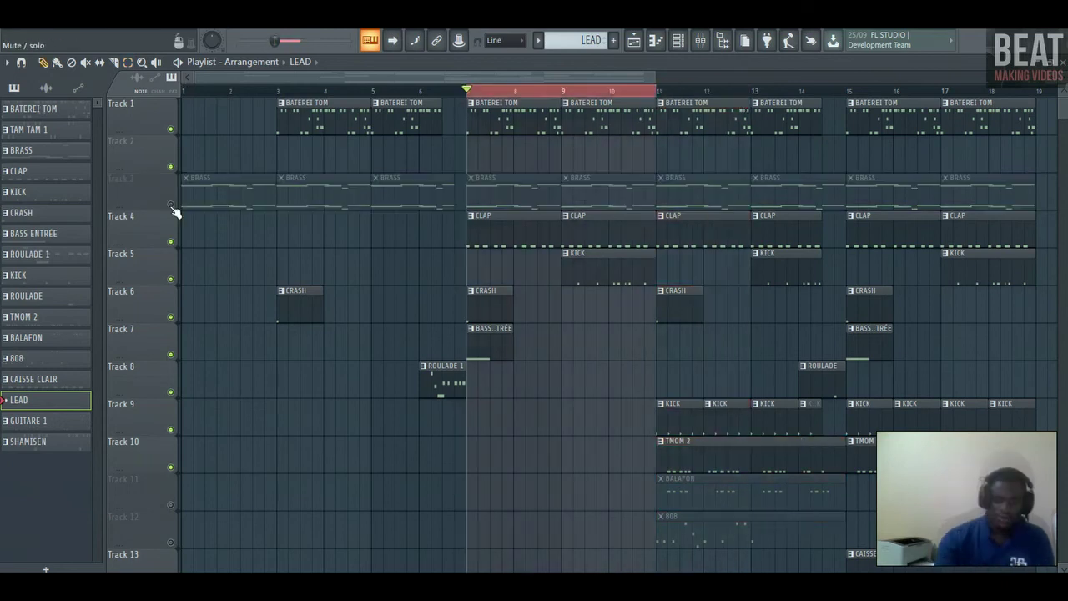
{"action": "scroll", "coordinate": [175, 212], "scroll_direction": "down", "scroll_amount": 4}
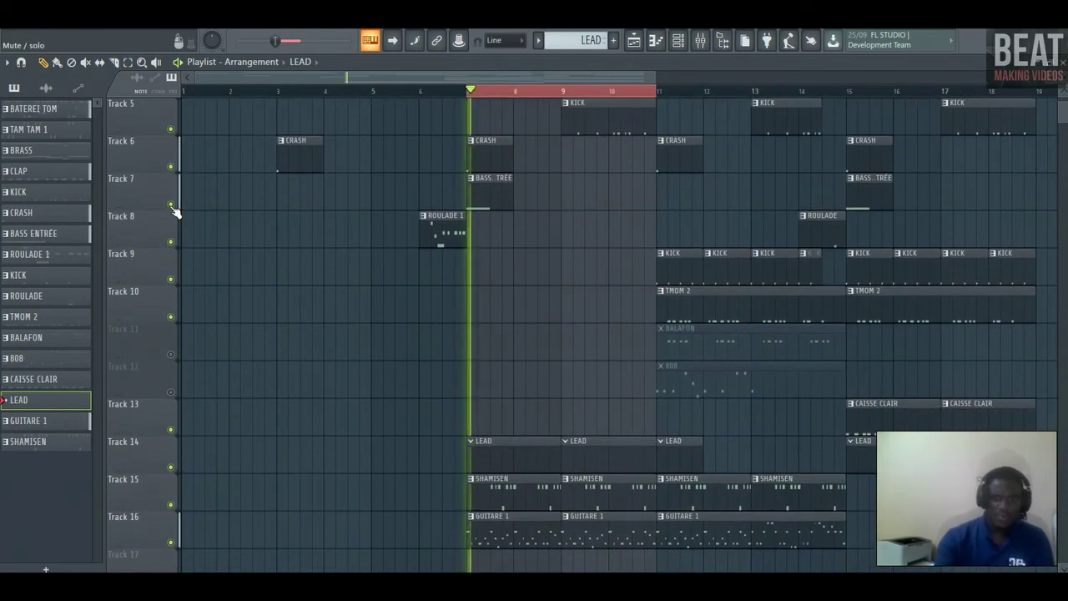
{"action": "key", "text": "space"}
{"action": "scroll", "coordinate": [1064, 117], "scroll_direction": "down", "scroll_amount": 1}
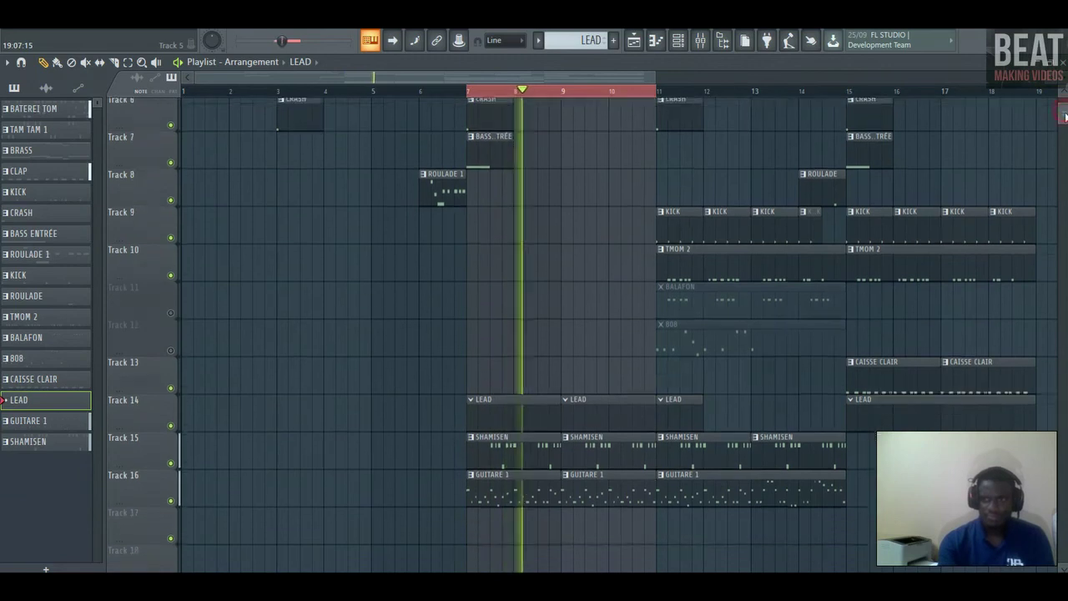
{"action": "scroll", "coordinate": [1064, 117], "scroll_direction": "down", "scroll_amount": 5}
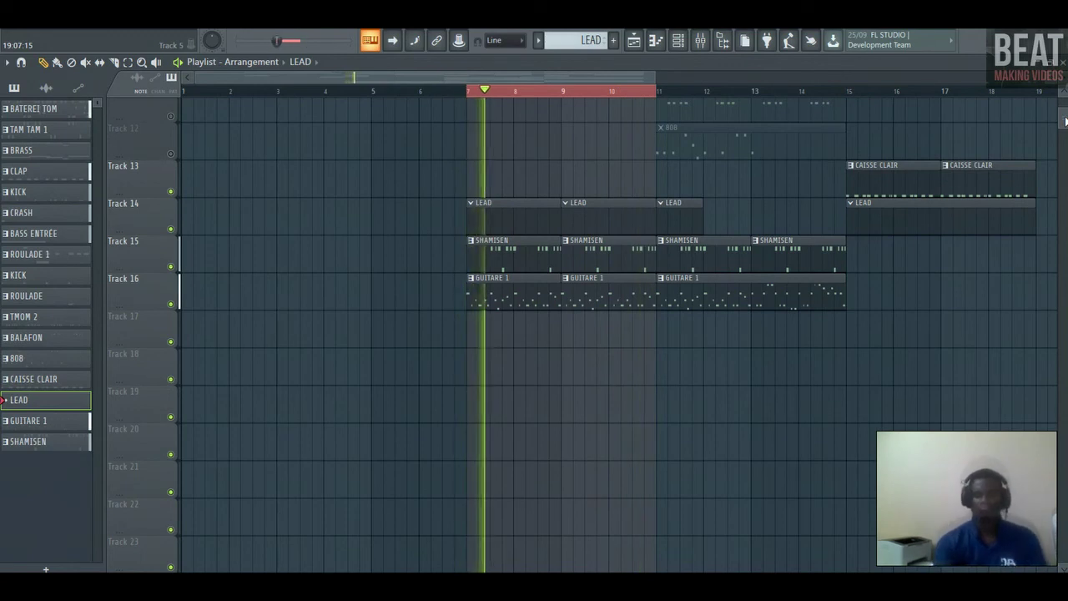
Solo the SHAMISEN track briefly, switch all tracks back on, and mute the BRASS track before stopping playback
{"action": "right_click", "coordinate": [180, 272]}
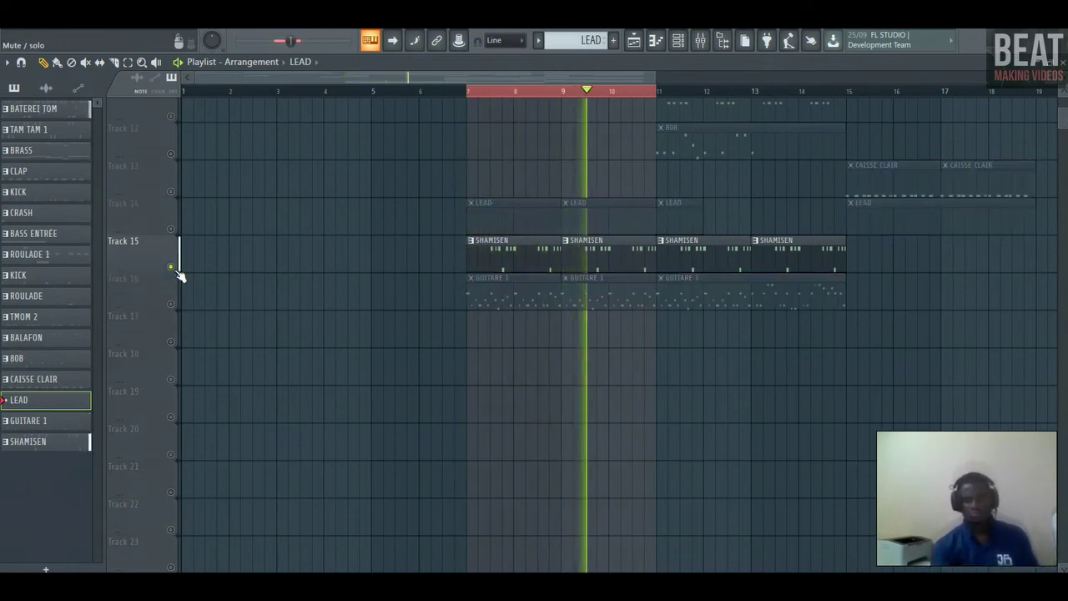
{"action": "right_click", "coordinate": [177, 269]}
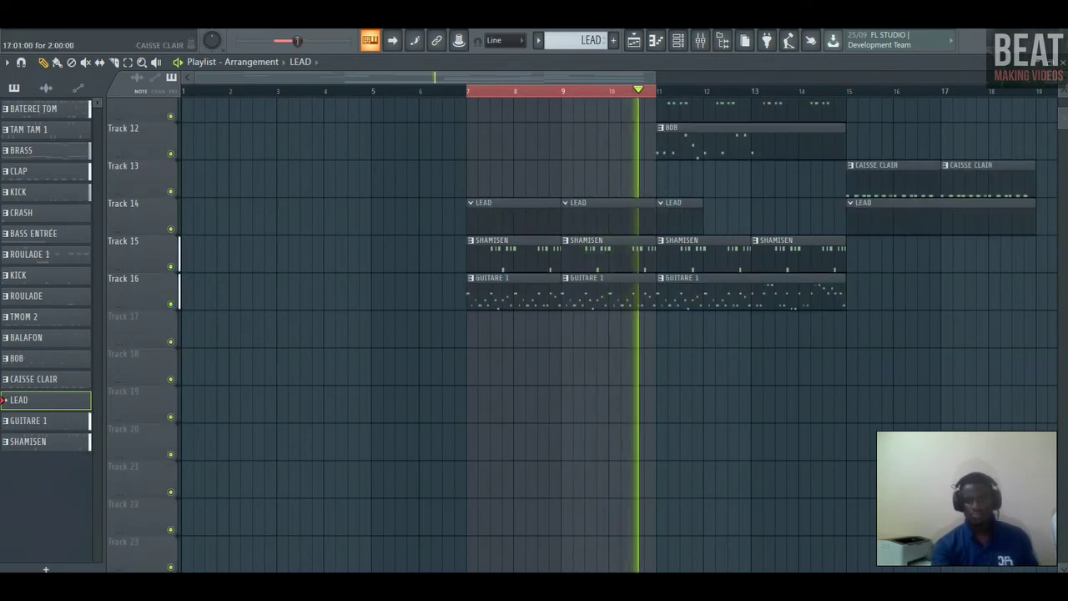
{"action": "scroll", "coordinate": [254, 220], "scroll_direction": "up", "scroll_amount": 4}
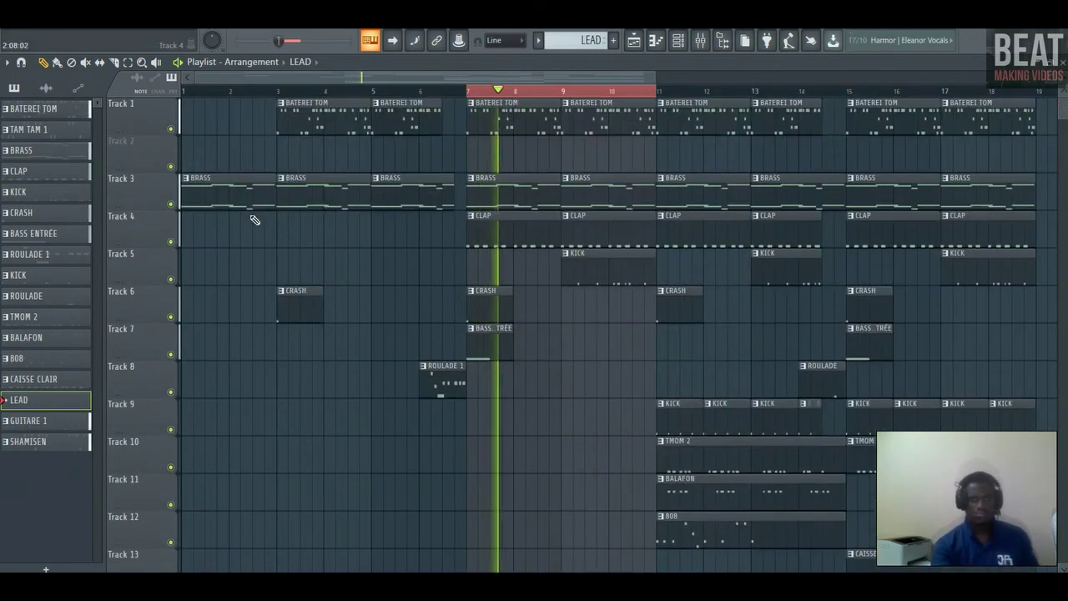
{"action": "left_click", "coordinate": [171, 203]}
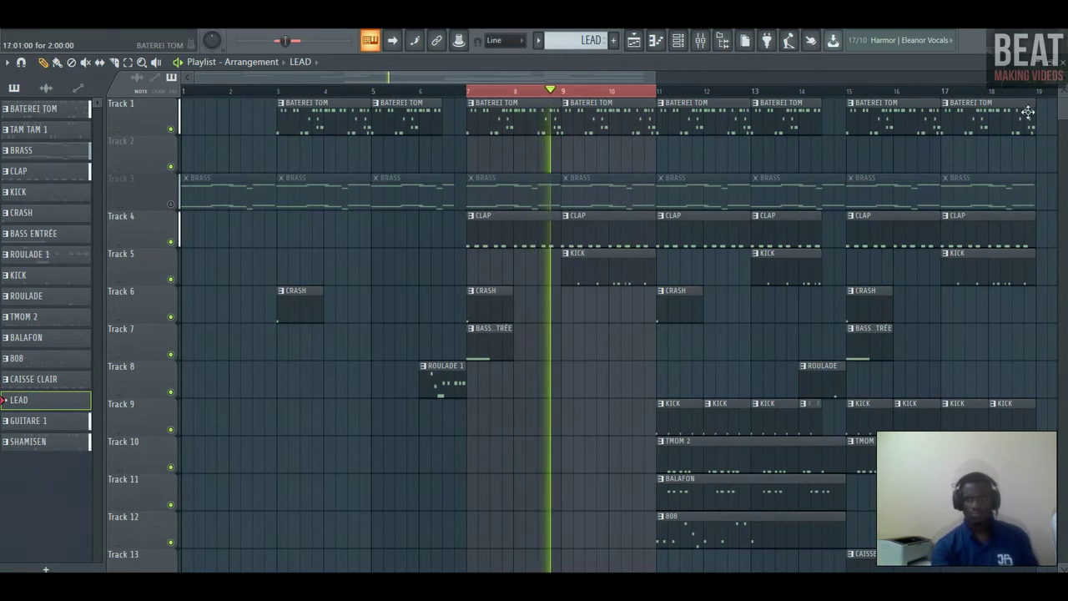
{"action": "scroll", "coordinate": [993, 166], "scroll_direction": "down", "scroll_amount": 3}
{"action": "key", "text": "space"}
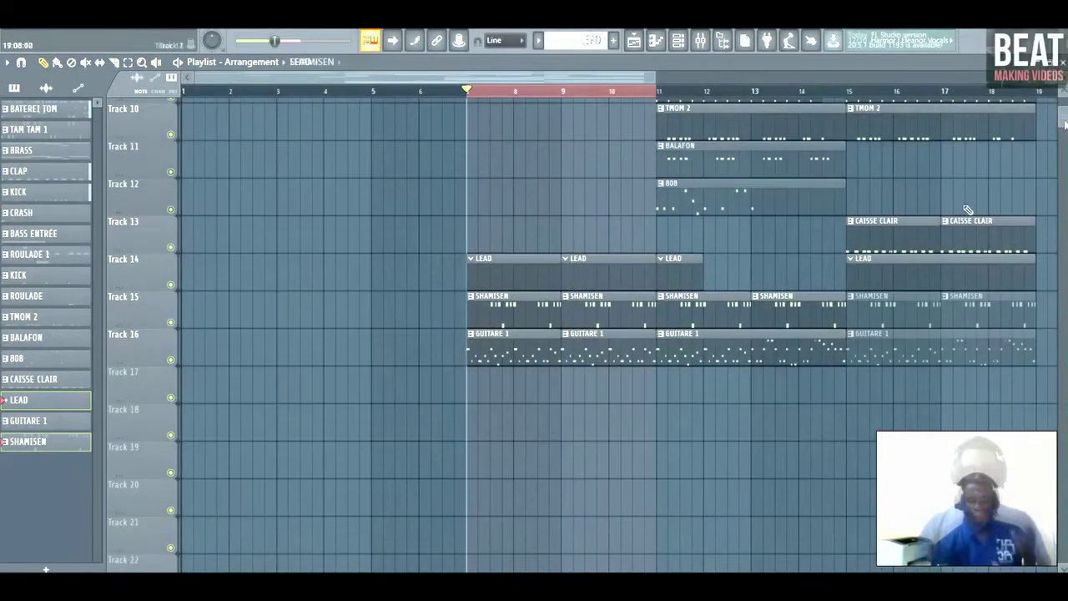